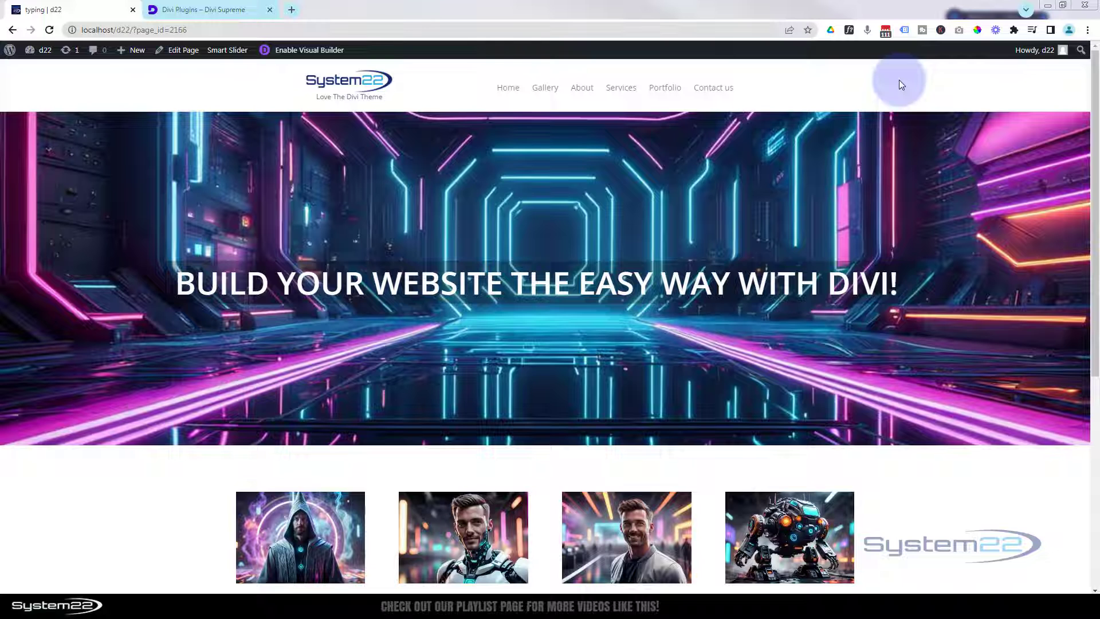
Open the free Supreme Modules Lite product page on the Divi Supreme website.
left_click(200, 9)
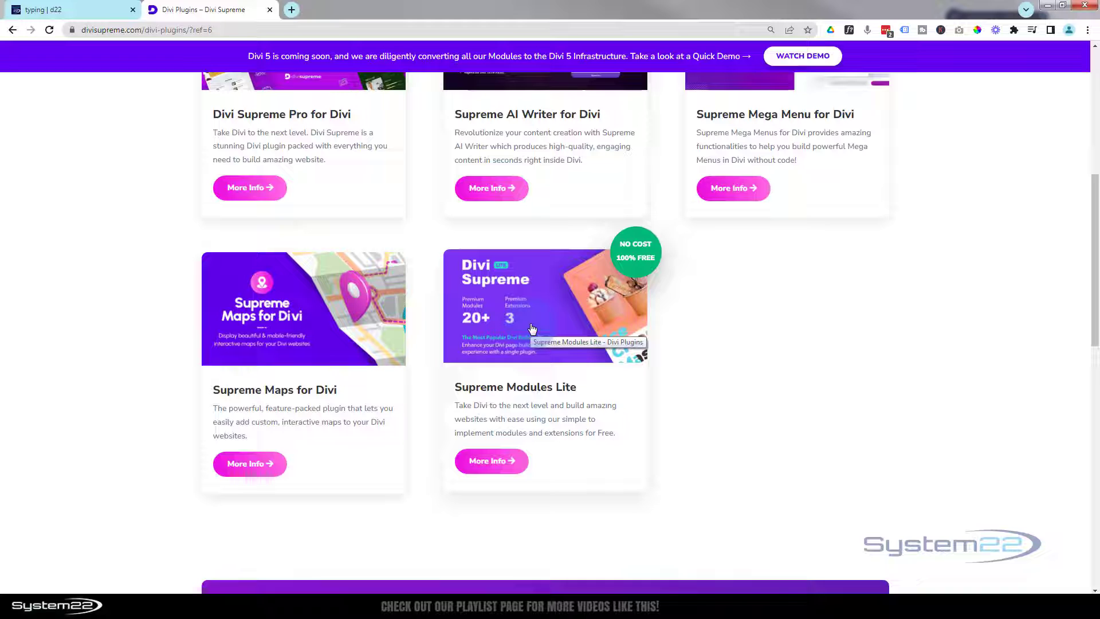
left_click(518, 374)
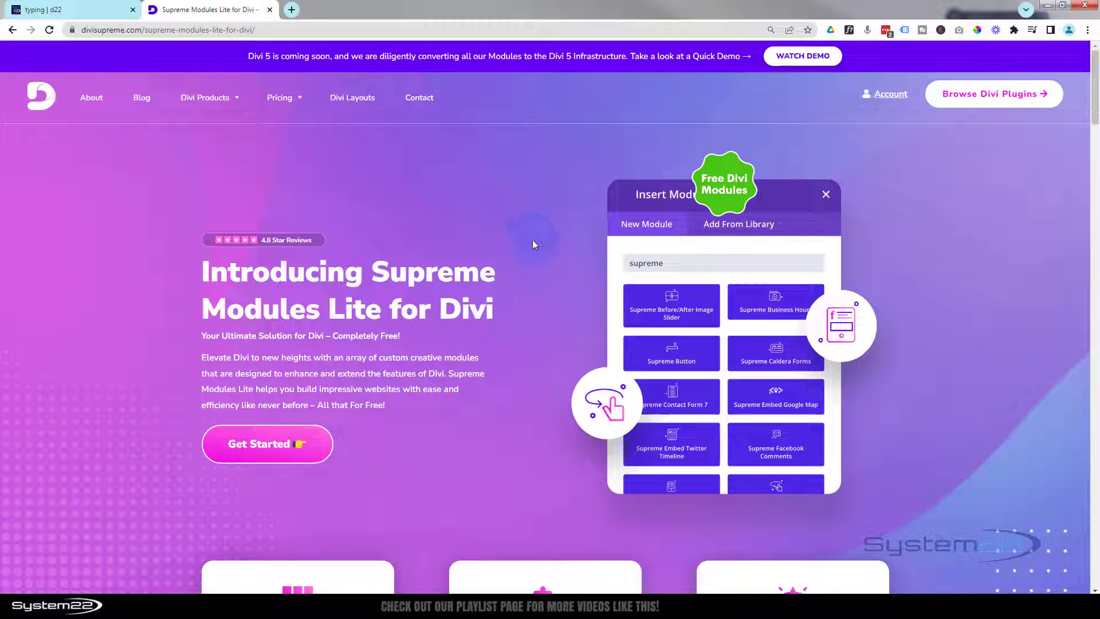
scroll(531, 245, "down", 4)
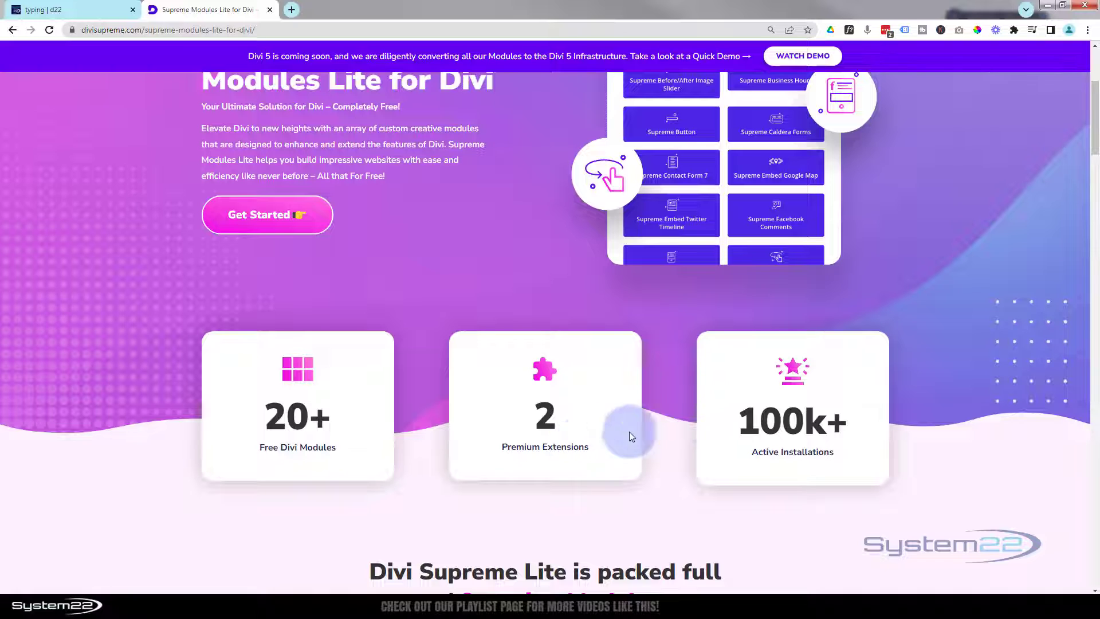
scroll(448, 235, "up", 4)
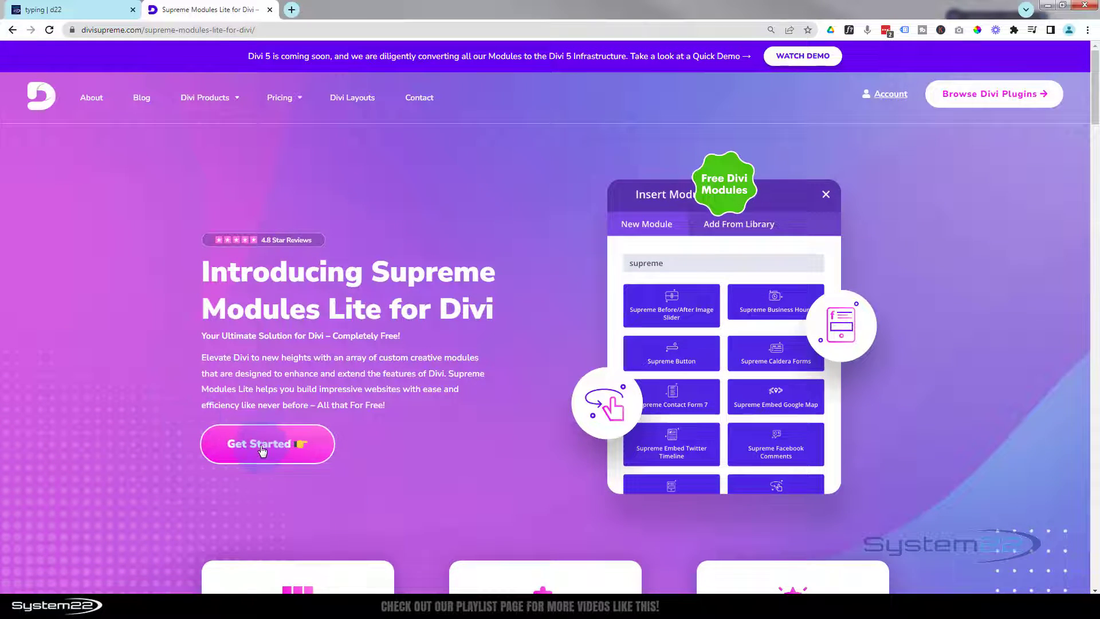
Download the Supreme Modules Lite zip from WordPress.org and go back to the 'typing | d22' tab.
left_click(260, 451)
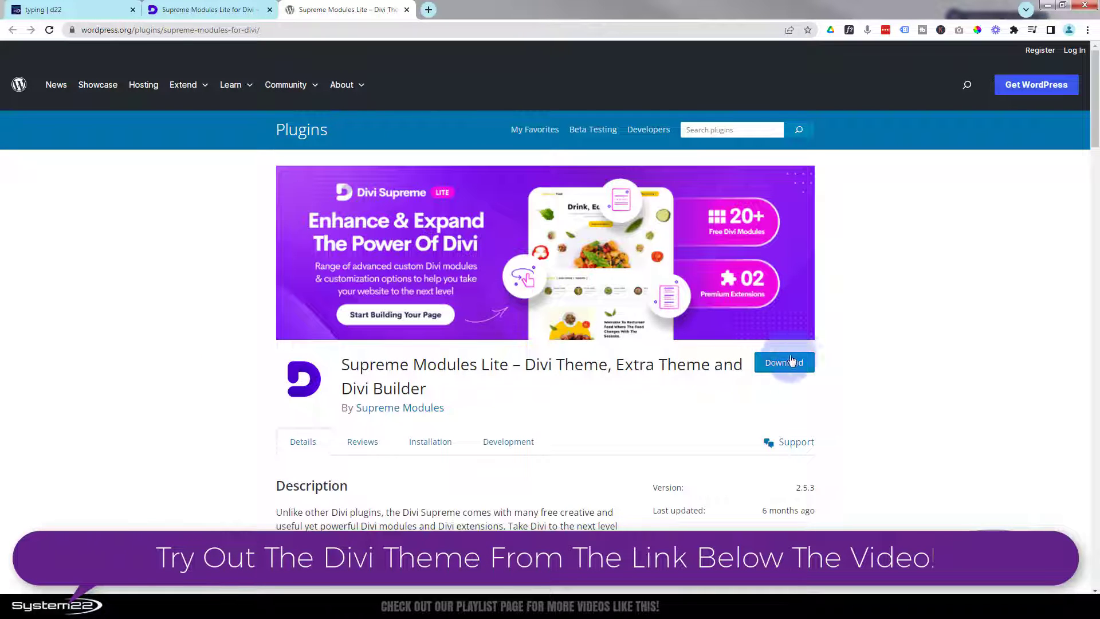
left_click(797, 364)
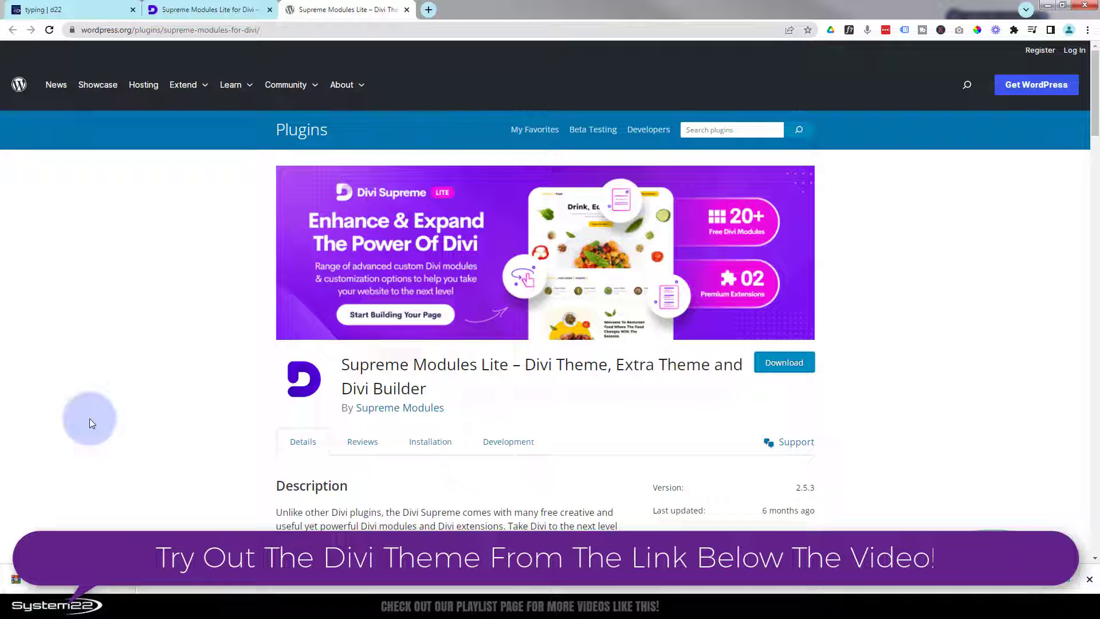
left_click(89, 10)
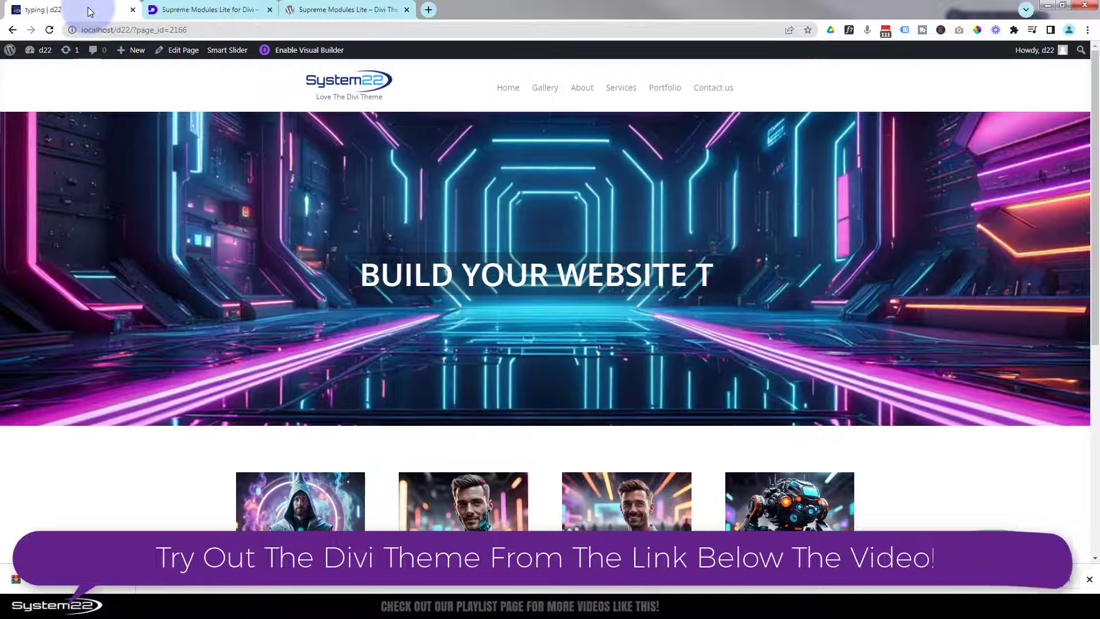
Open the WordPress dashboard in a new tab from the admin bar.
left_click(42, 50)
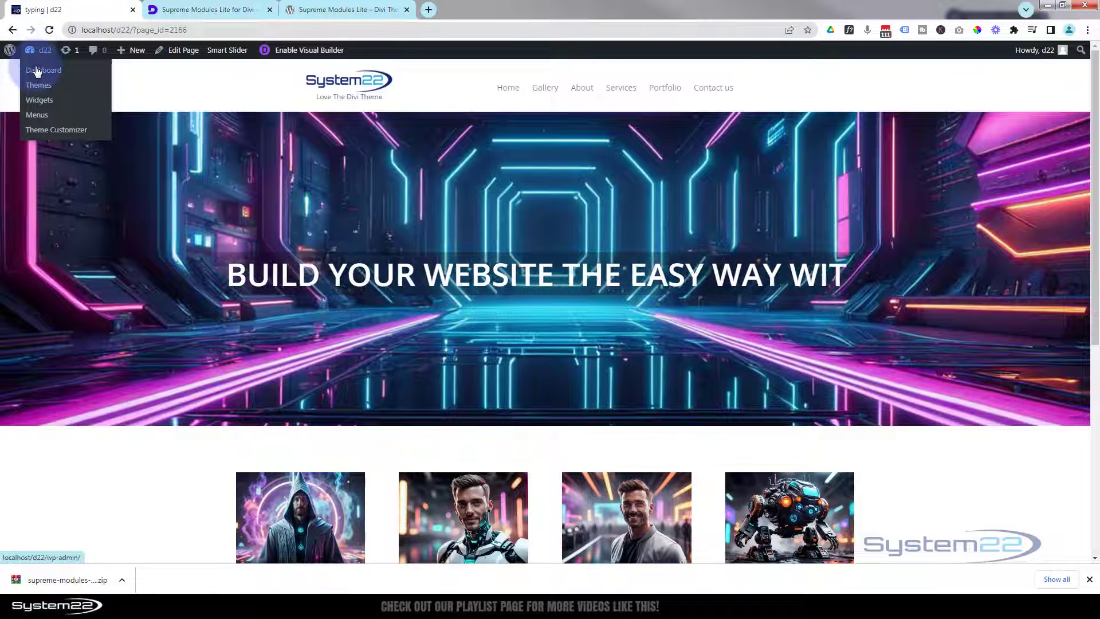
left_click(37, 69, "ctrl")
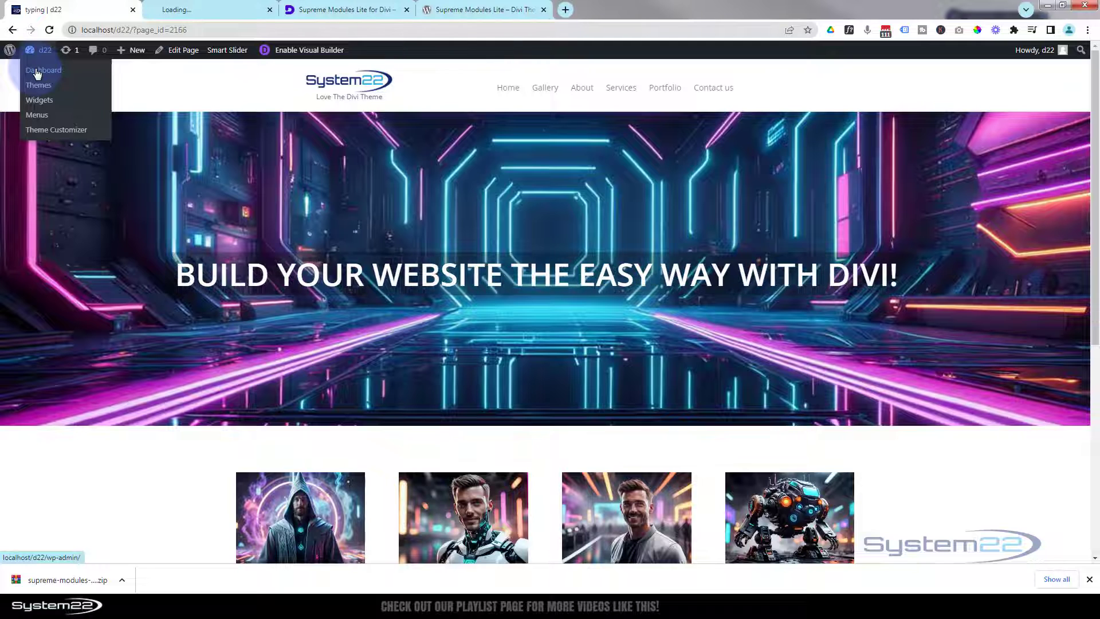
left_click(201, 11)
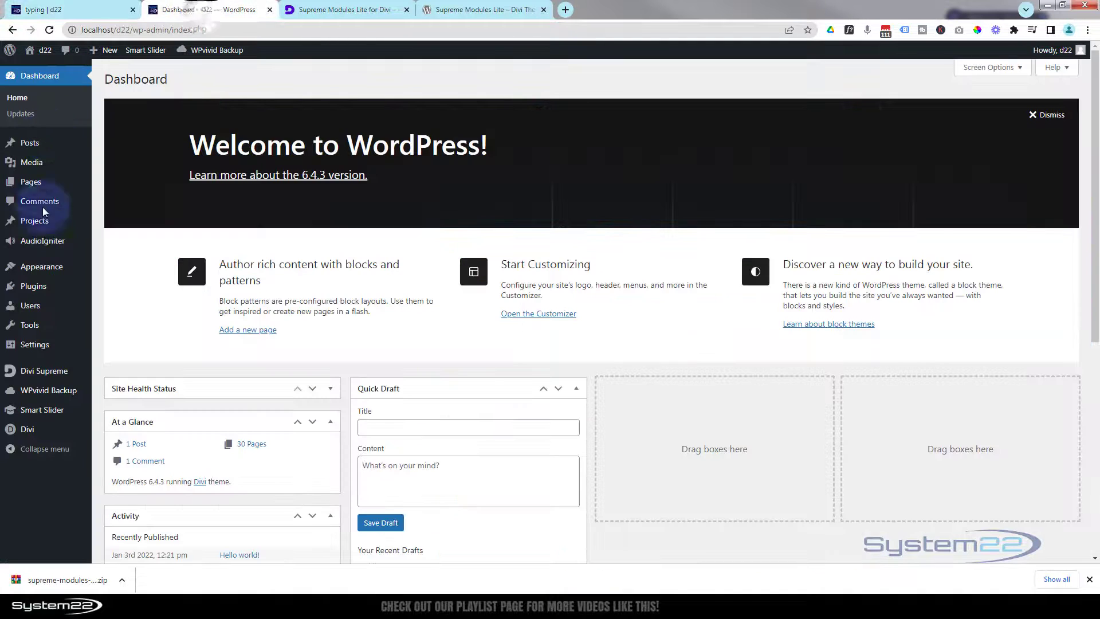
Drop the Supreme Modules Lite zip into the Upload Plugin form, then return to the front end.
left_click(35, 290)
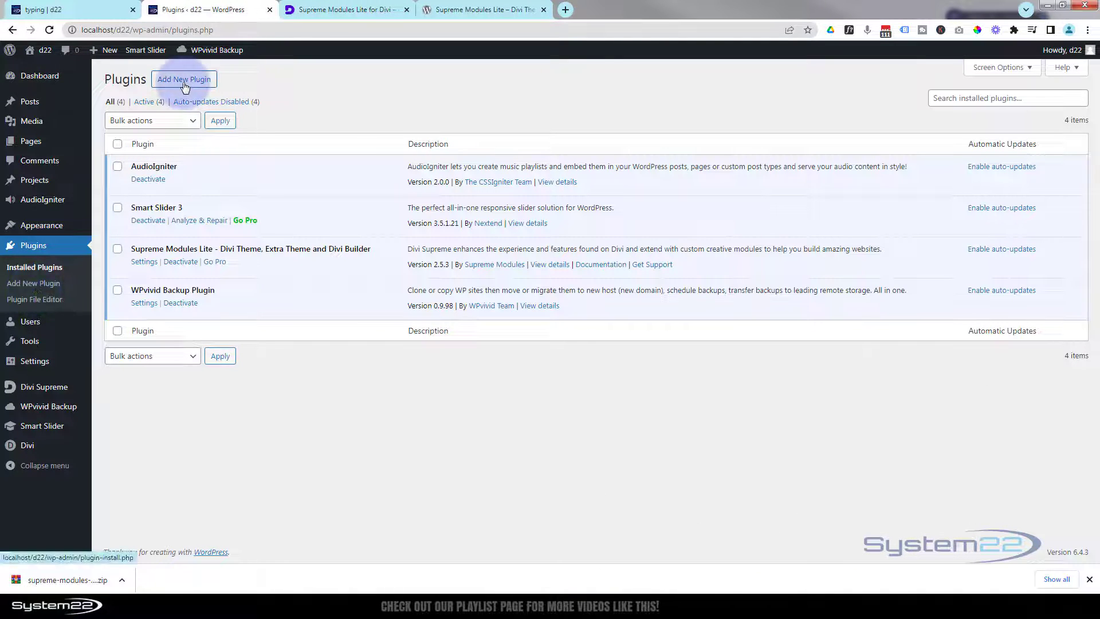
left_click(184, 85)
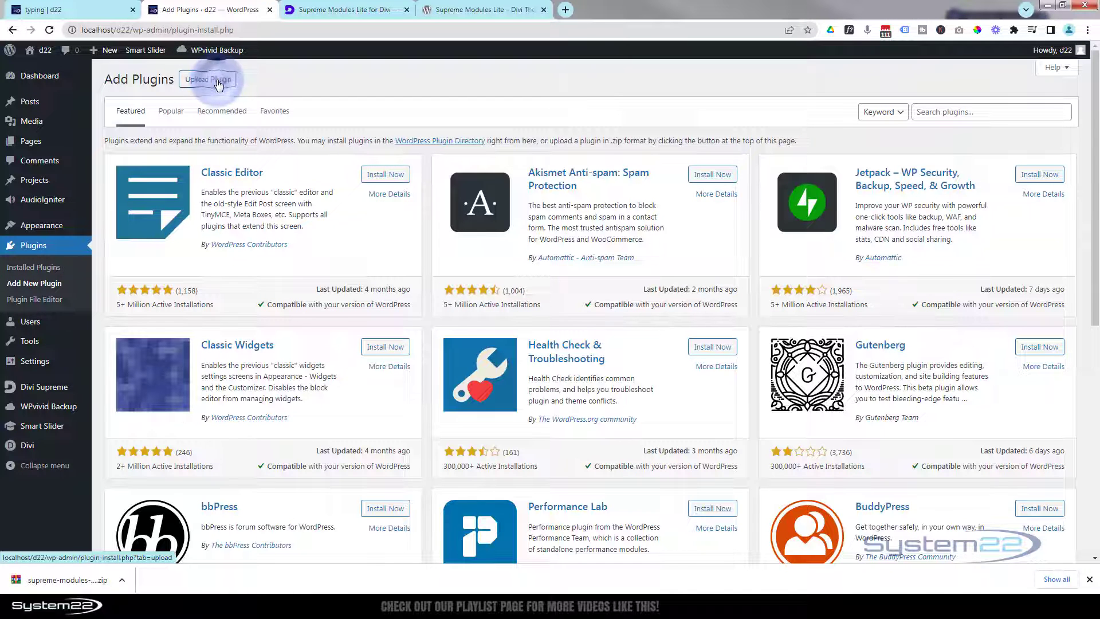
left_click(218, 84)
left_click(219, 83)
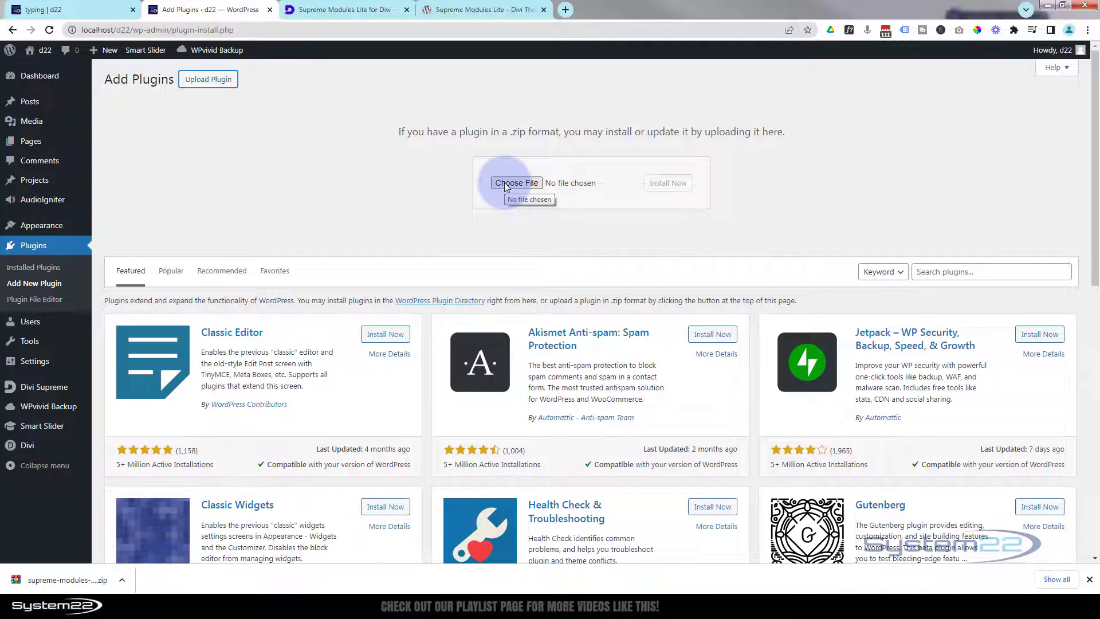
left_click_drag(64, 579, 596, 187)
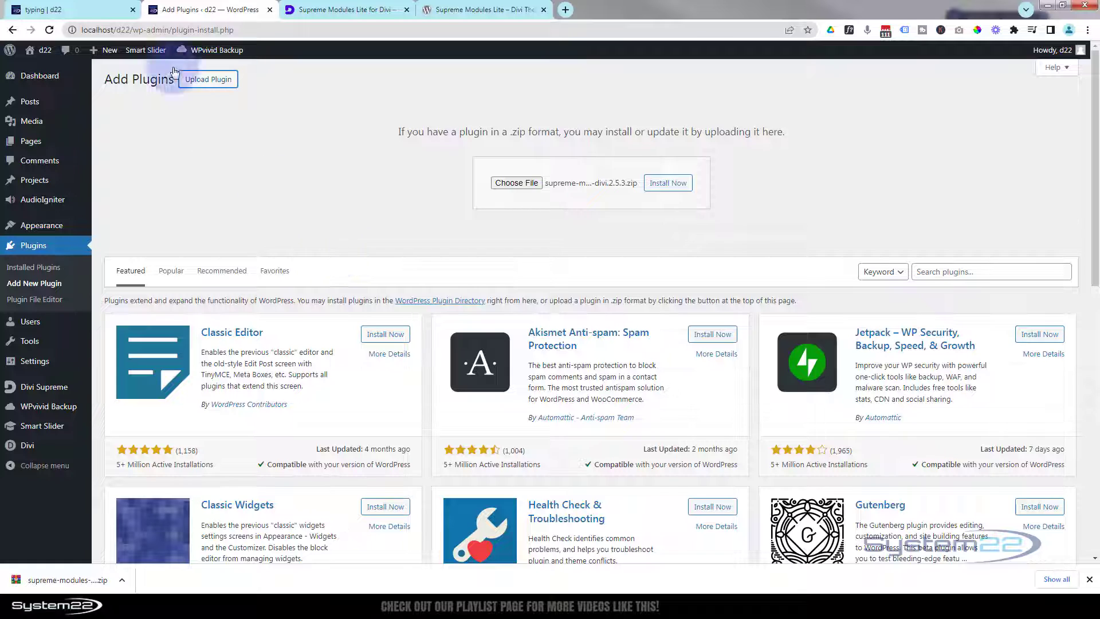
left_click(91, 6)
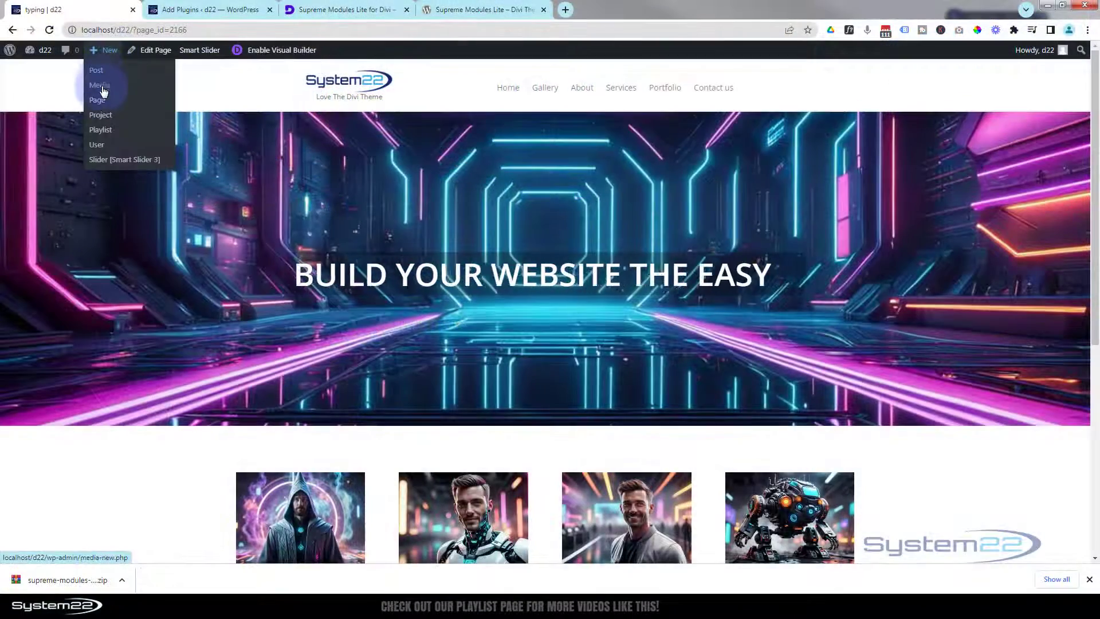
Create a new page from the admin bar's + New menu.
left_click(102, 101)
Title the page 'Typing Module', build from scratch with a one-column row and a Supreme Typing module.
type("Typing Module")
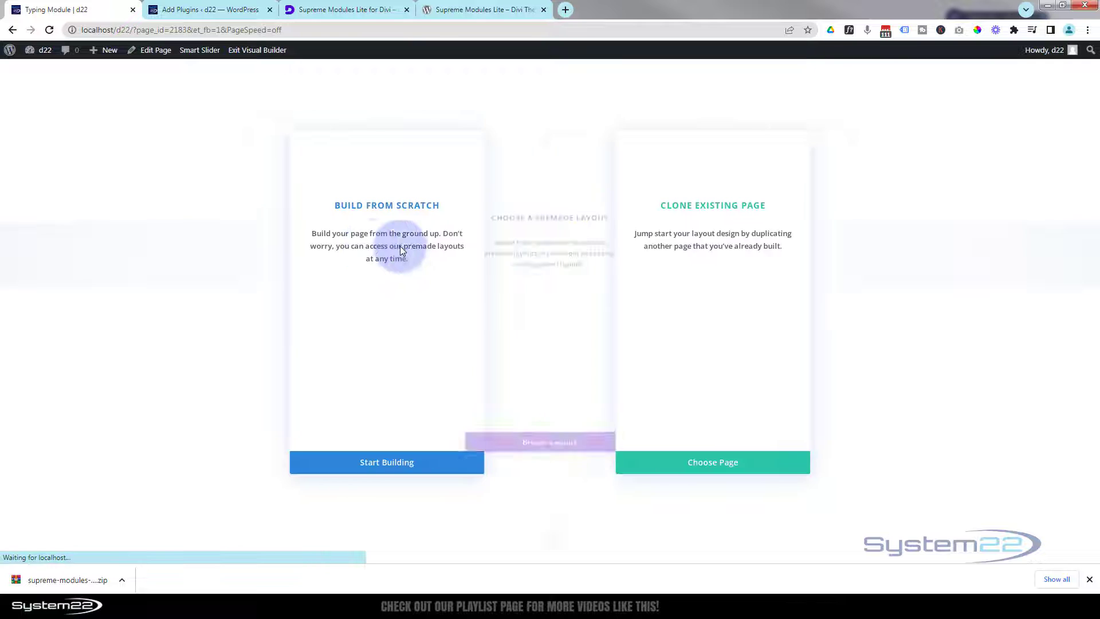
left_click(335, 462)
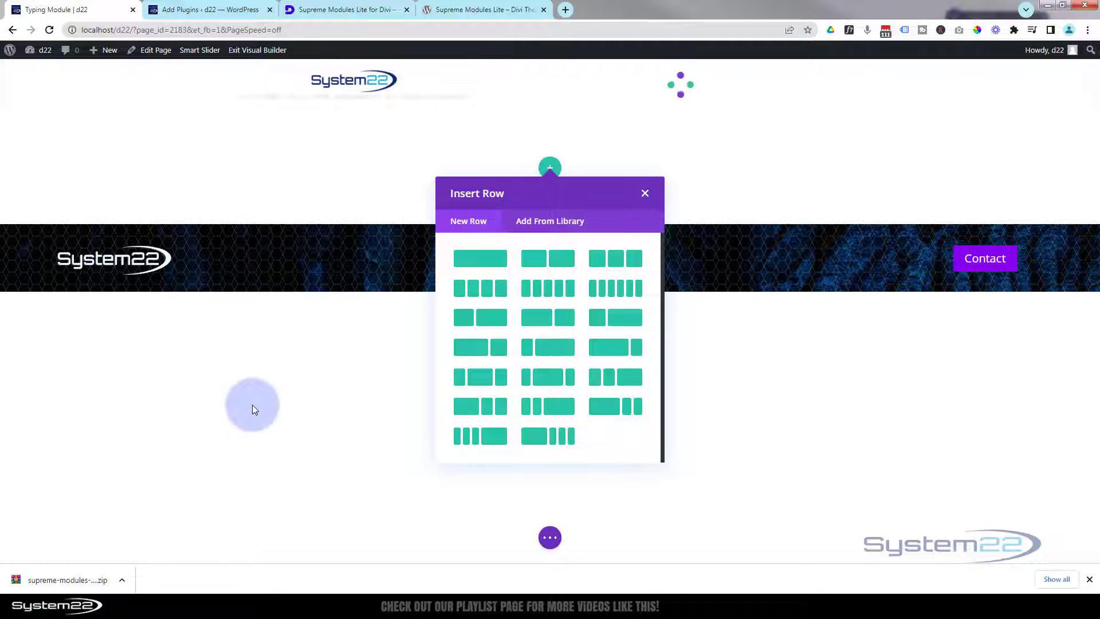
left_click(486, 258)
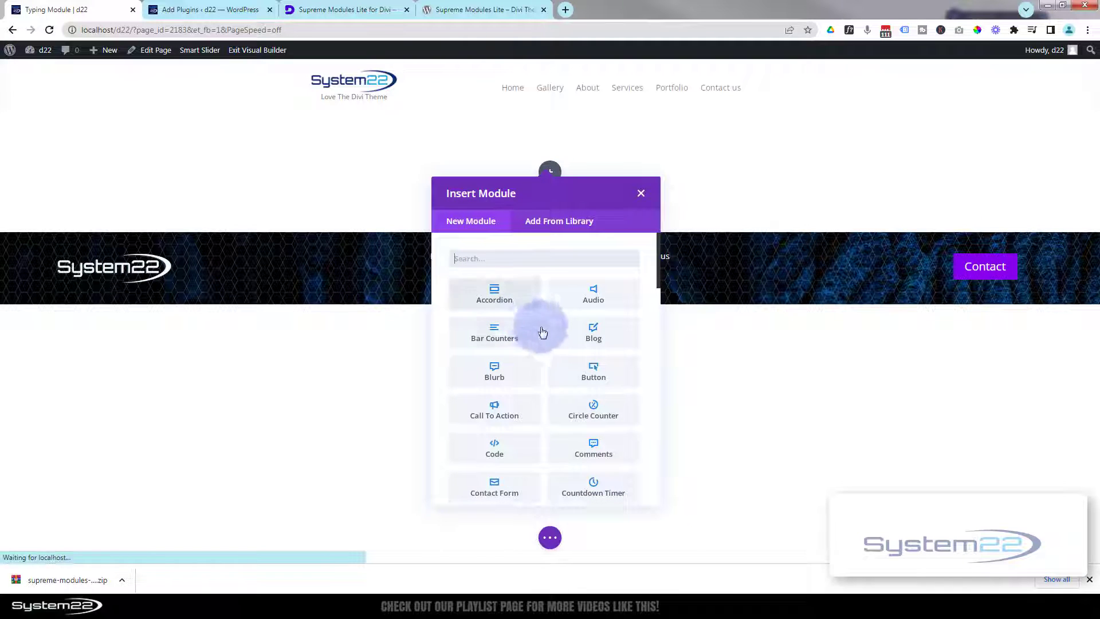
scroll(547, 303, "down", 15)
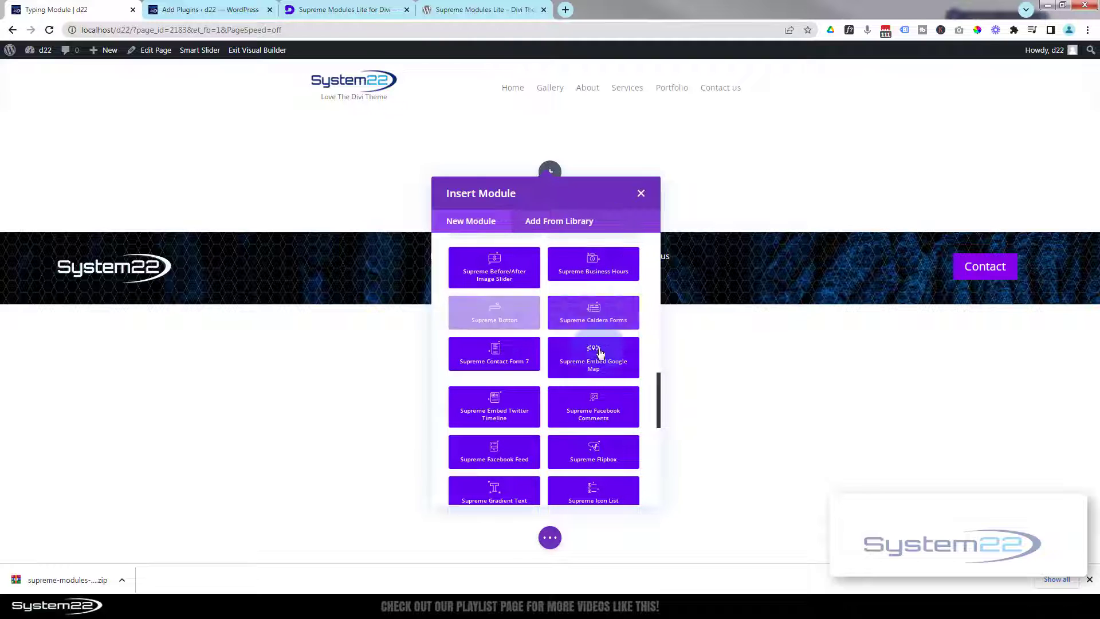
scroll(571, 365, "down", 2)
scroll(571, 365, "down", 6)
left_click(571, 366)
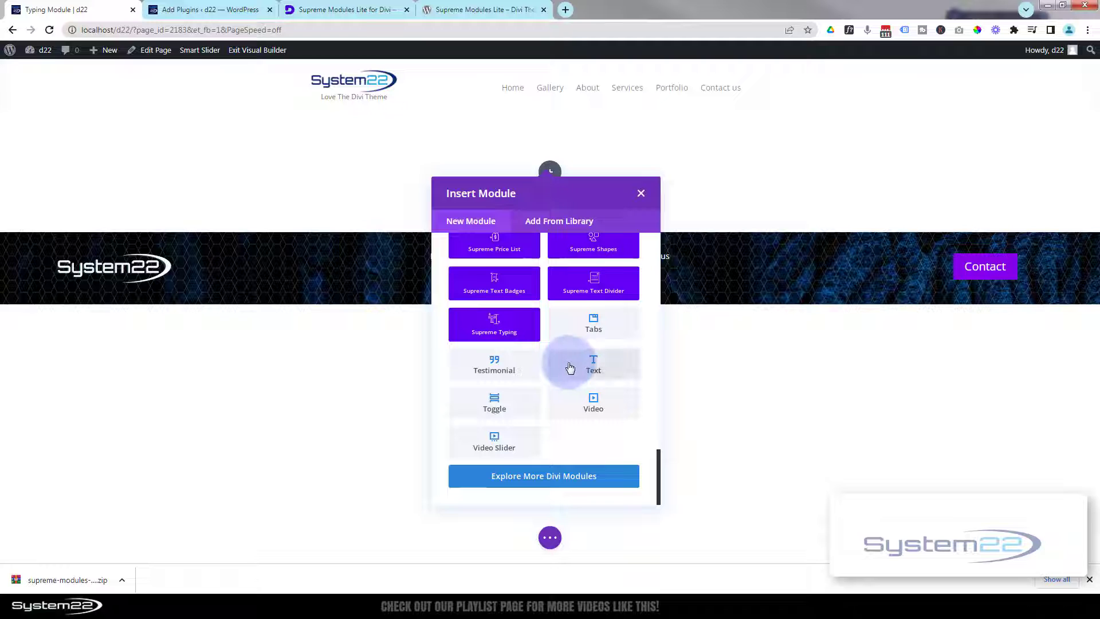
Set the before text to 'Welcome' and put the typing text on its own line.
left_click(493, 327)
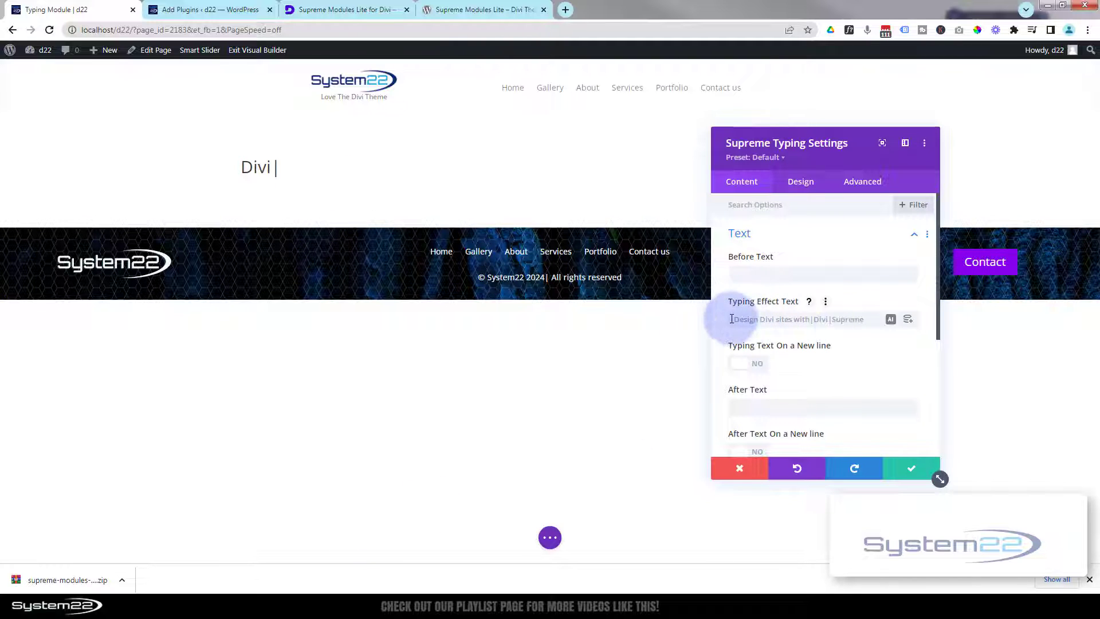
left_click(742, 273)
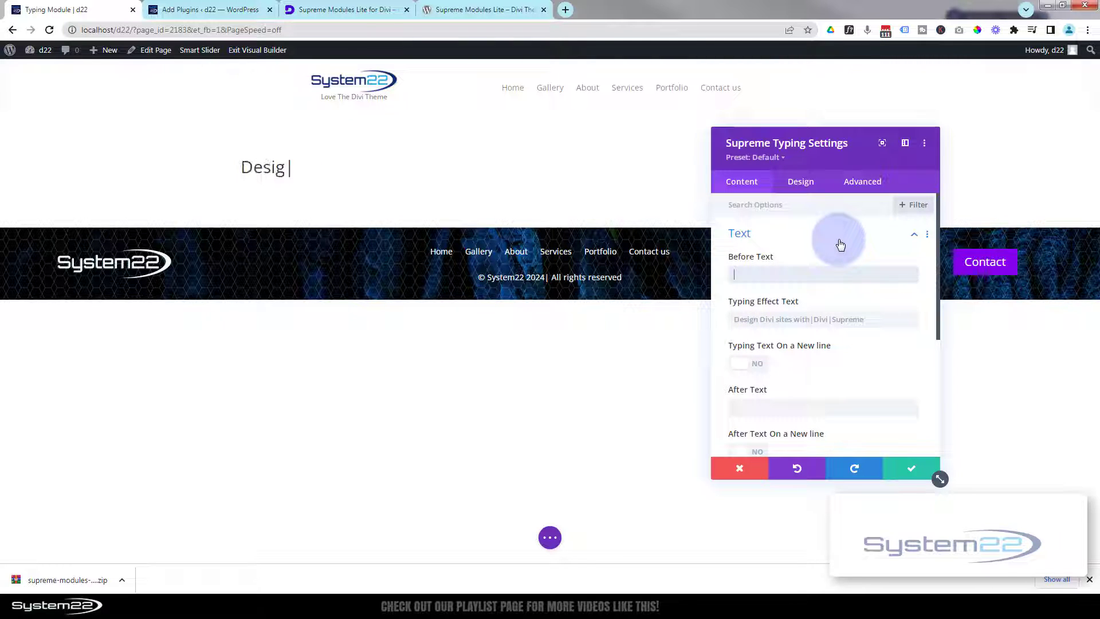
type("Welcome")
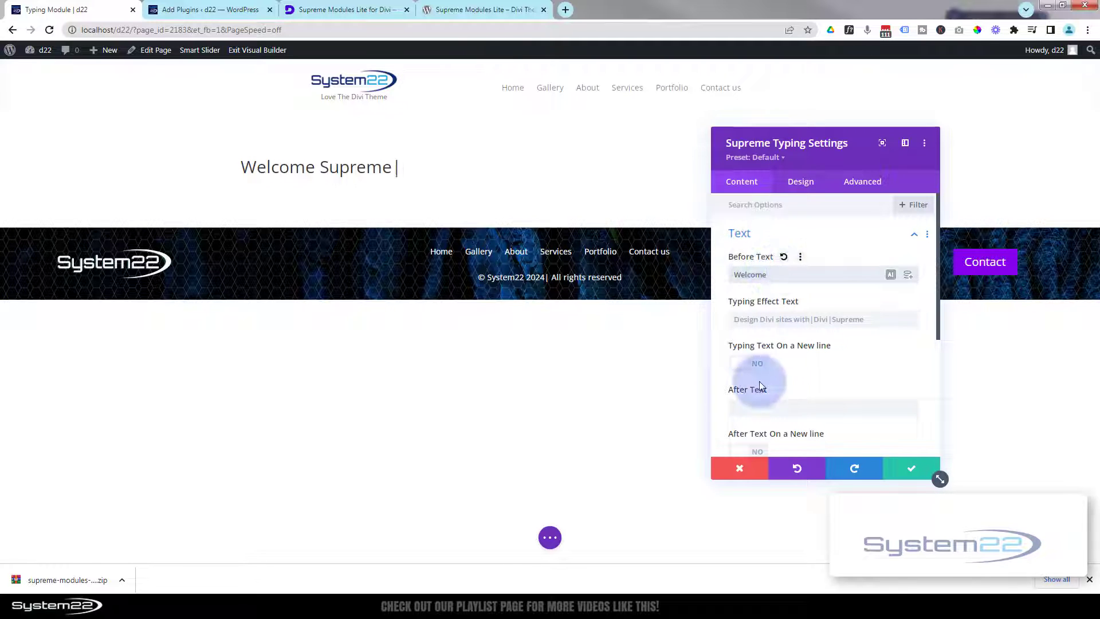
left_click(759, 367)
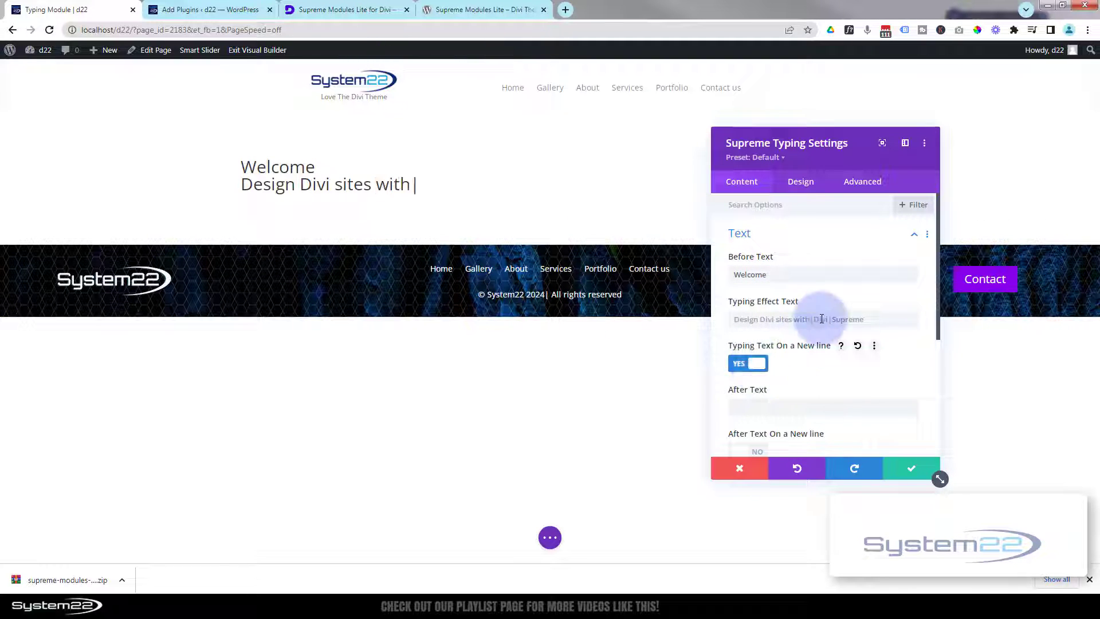
Add 'Web Design' as the after text, shown on a new line.
scroll(824, 309, "down", 1)
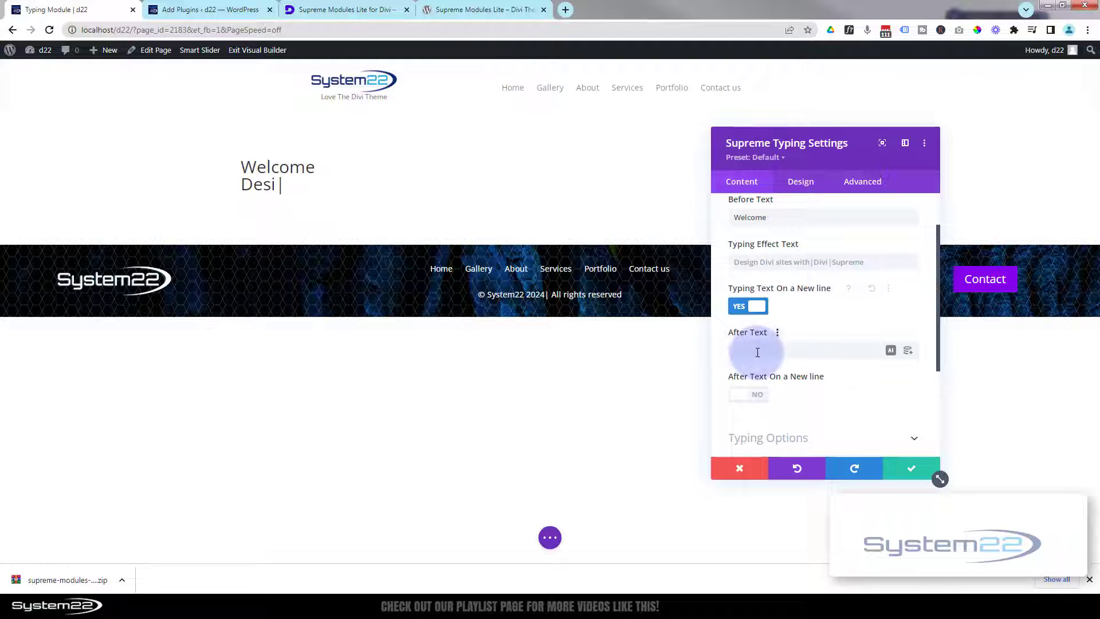
type("Web Des")
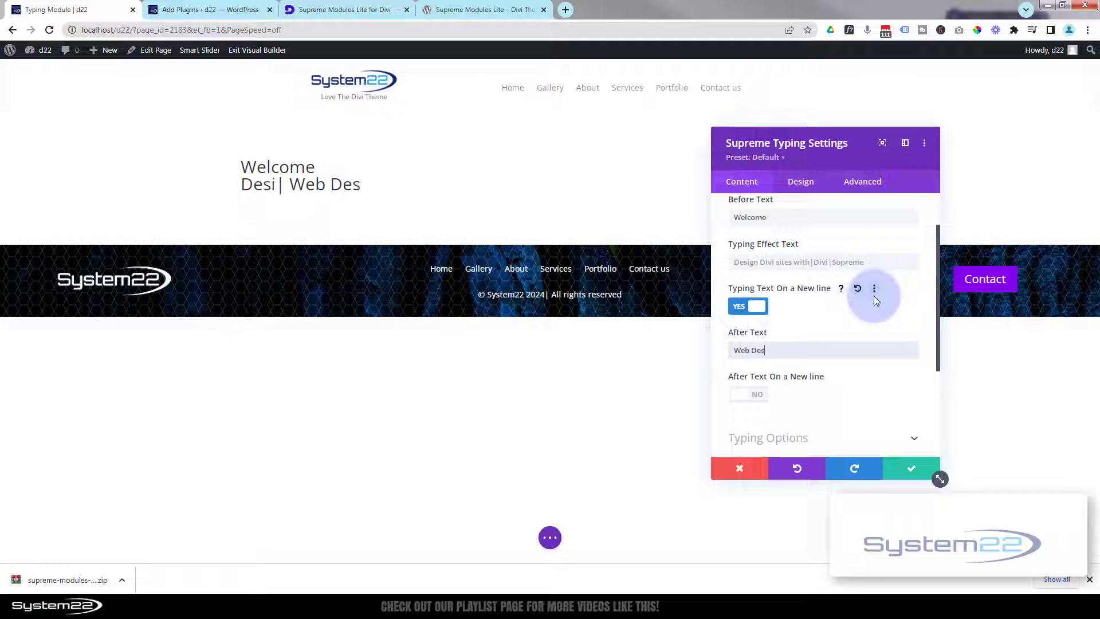
type("ign")
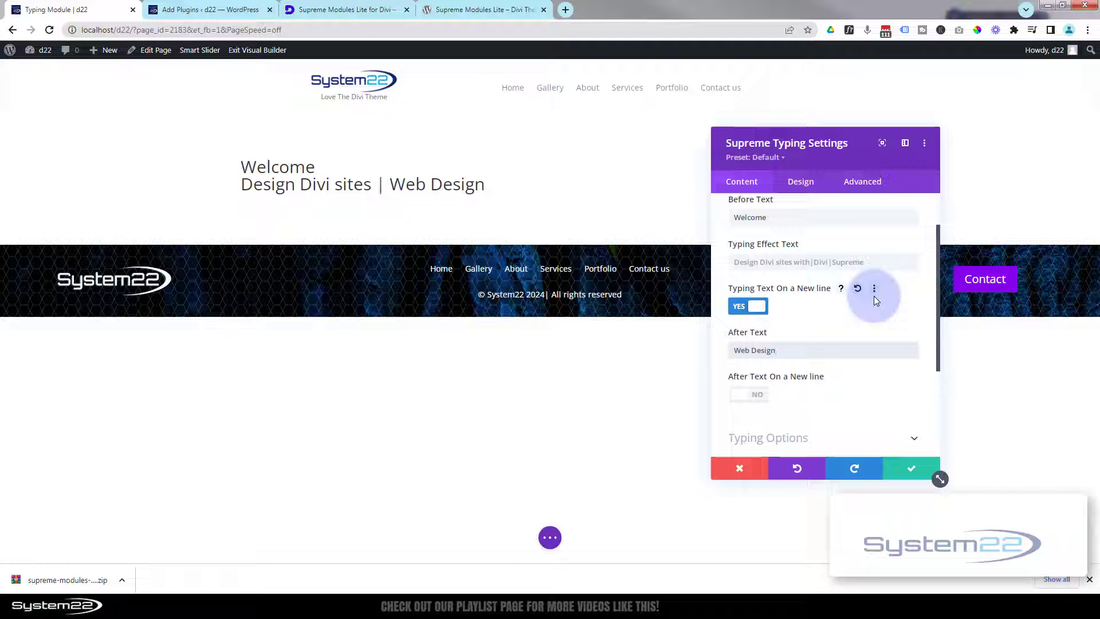
left_click(765, 396)
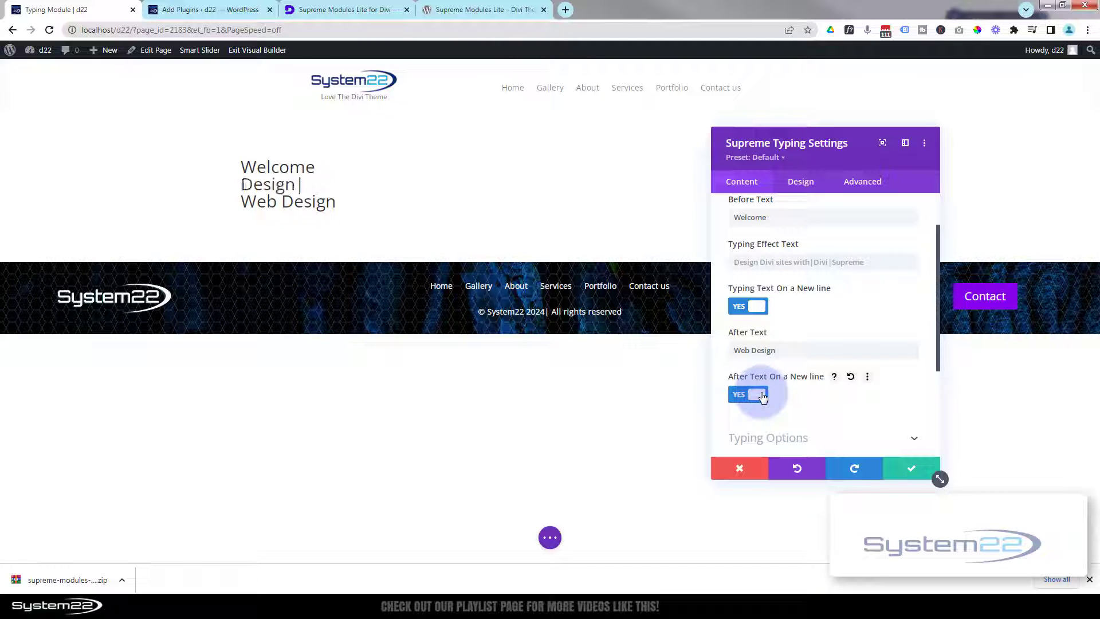
scroll(817, 275, "down", 3)
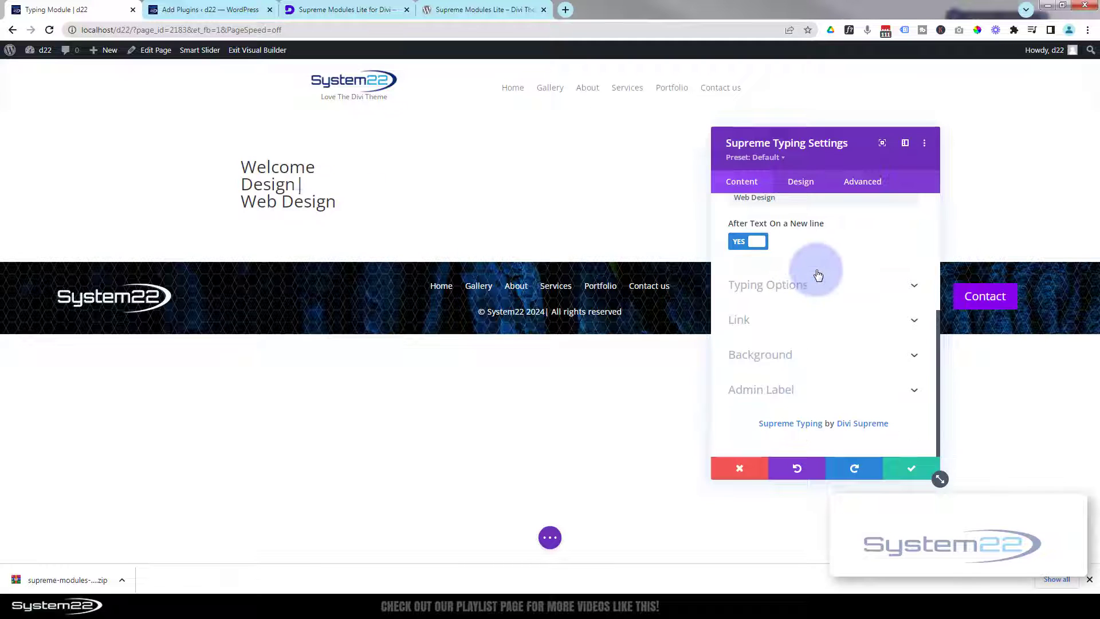
In Typing Options, toggle Use Loop off and back on and change the cursor removal setting.
left_click(822, 283)
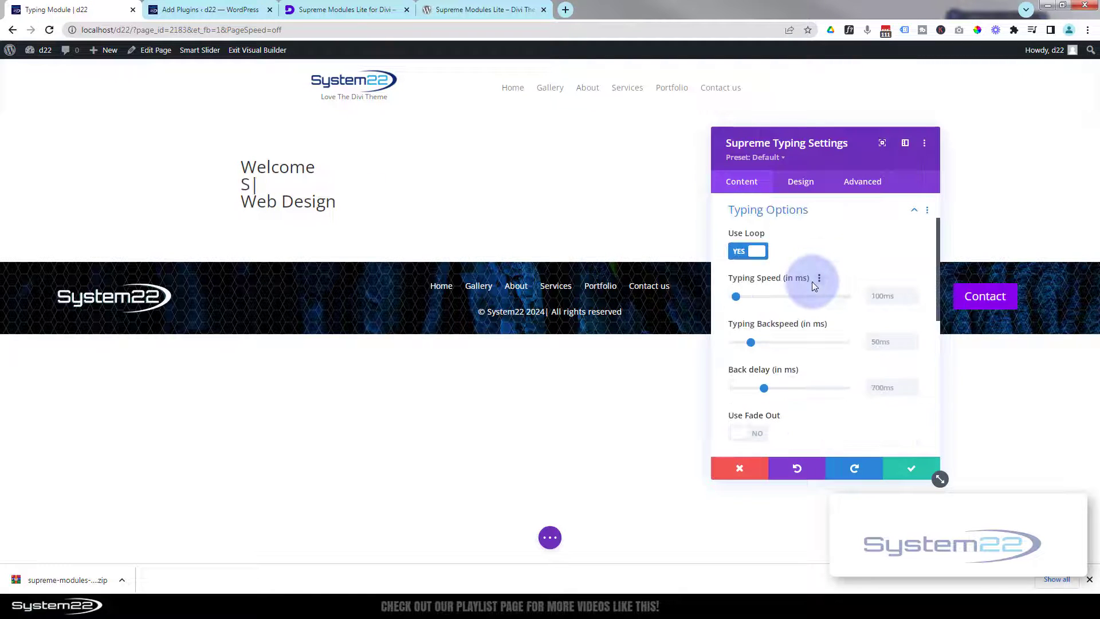
left_click(739, 250)
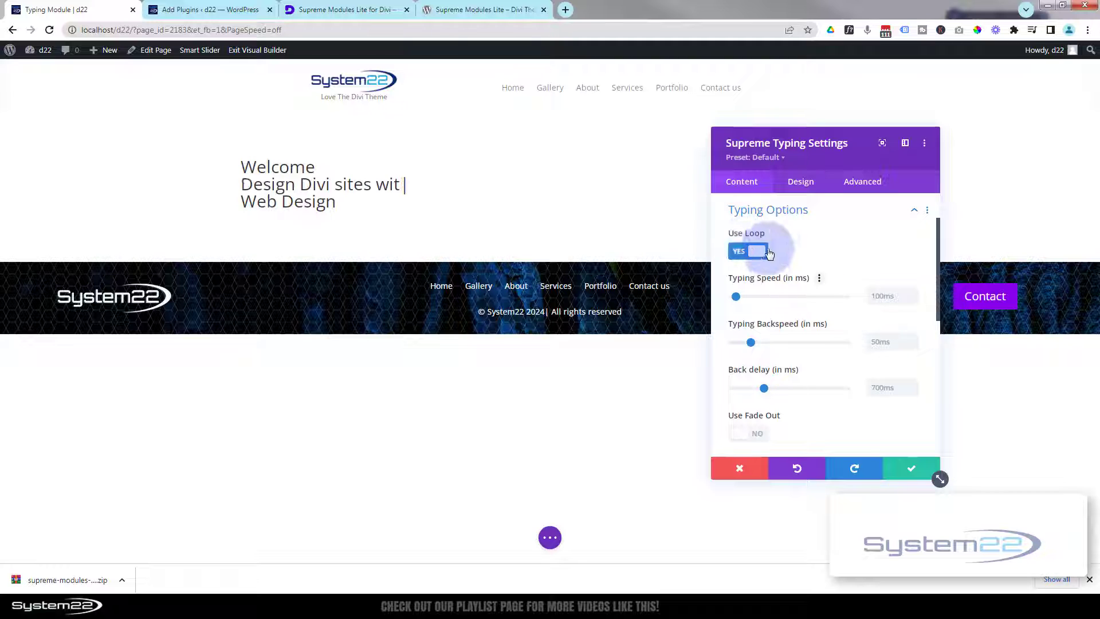
left_click(740, 250)
left_click(756, 306)
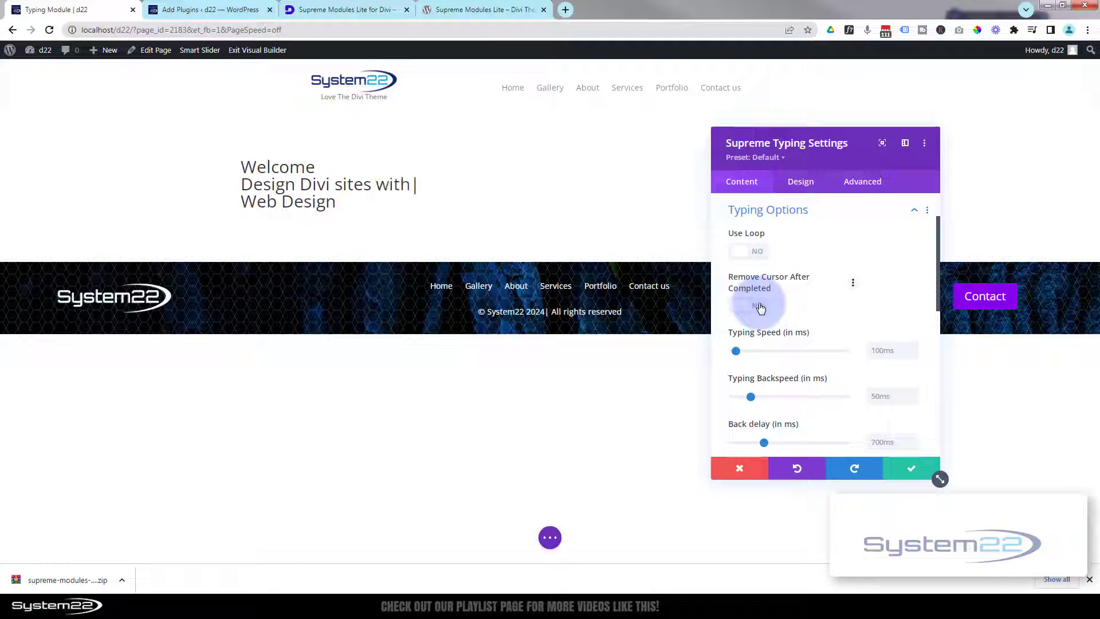
left_click(759, 307)
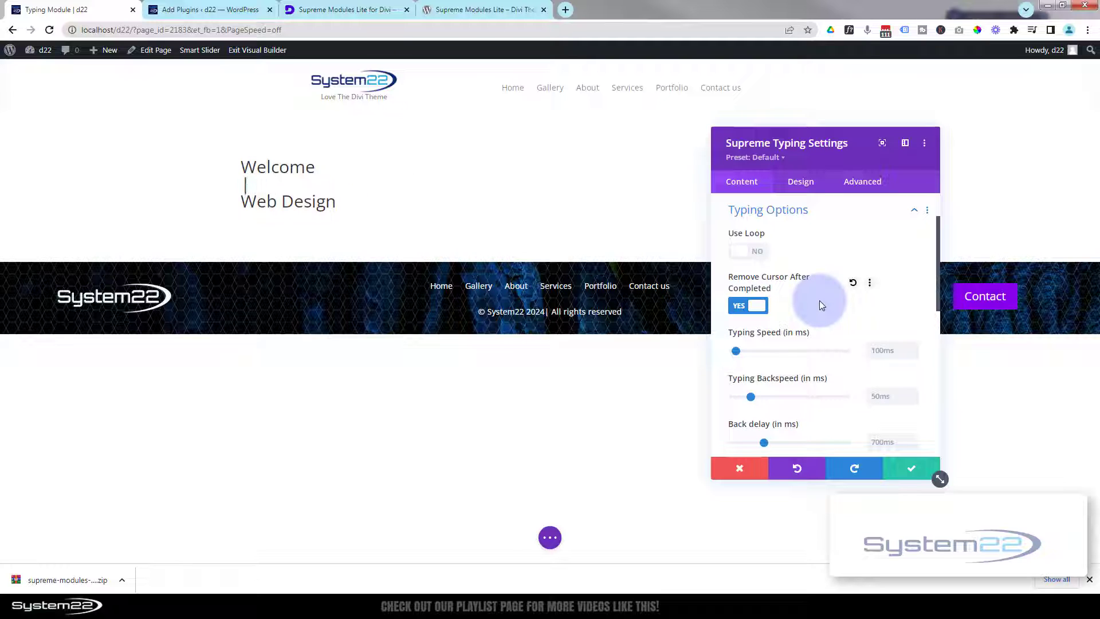
left_click(756, 251)
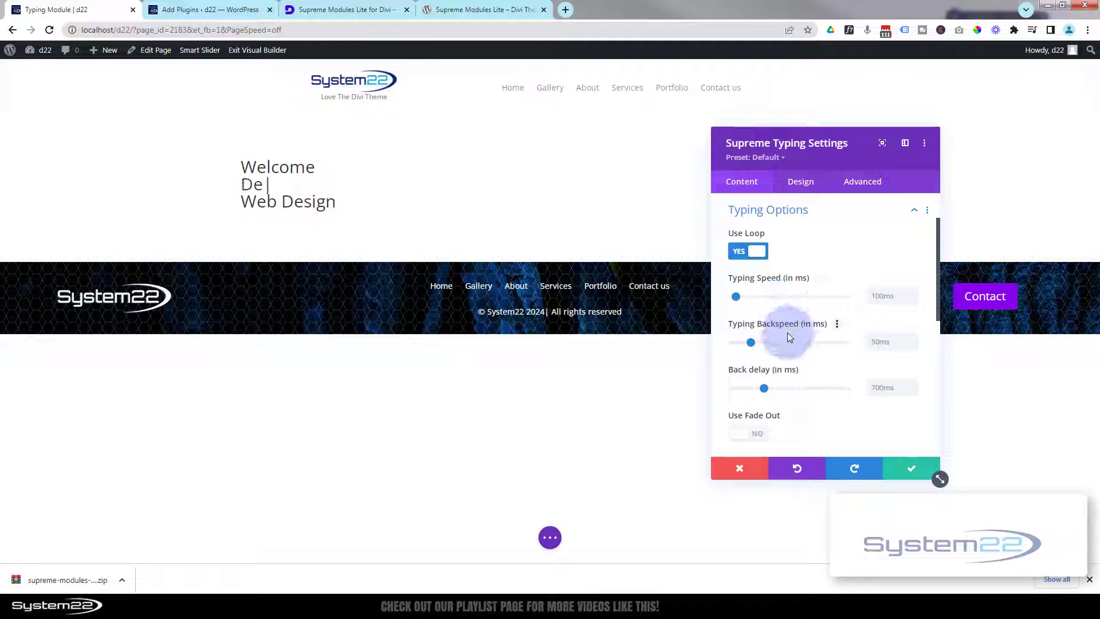
Set the back delay to 3000ms and turn on Use Fade Out and Use Shuffle.
scroll(791, 332, "down", 1)
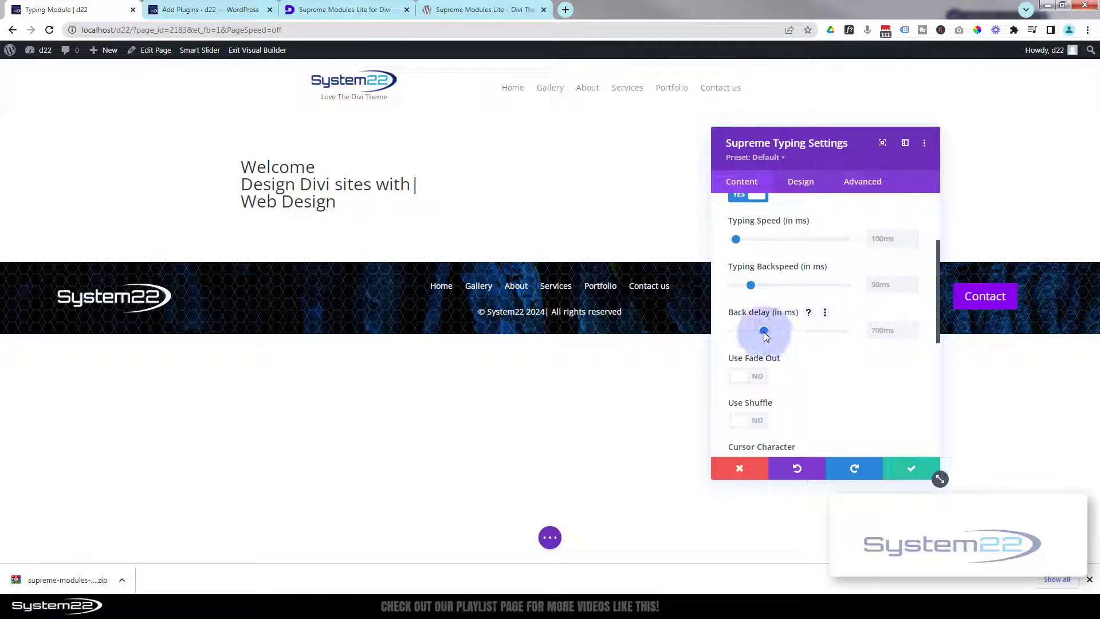
left_click_drag(764, 332, 871, 332)
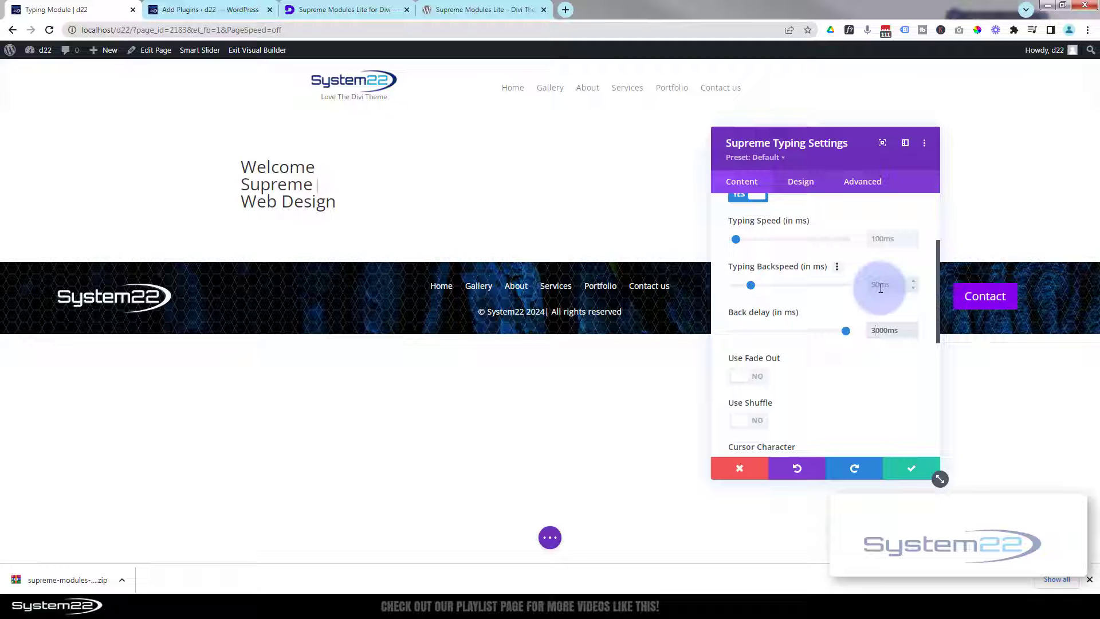
scroll(834, 323, "down", 2)
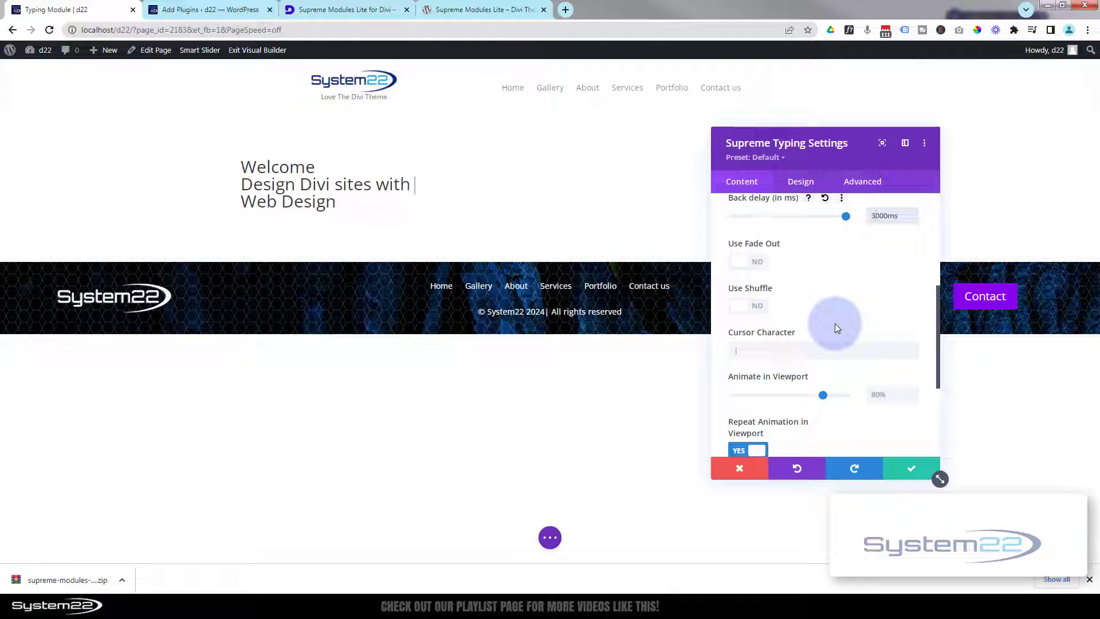
left_click(756, 261)
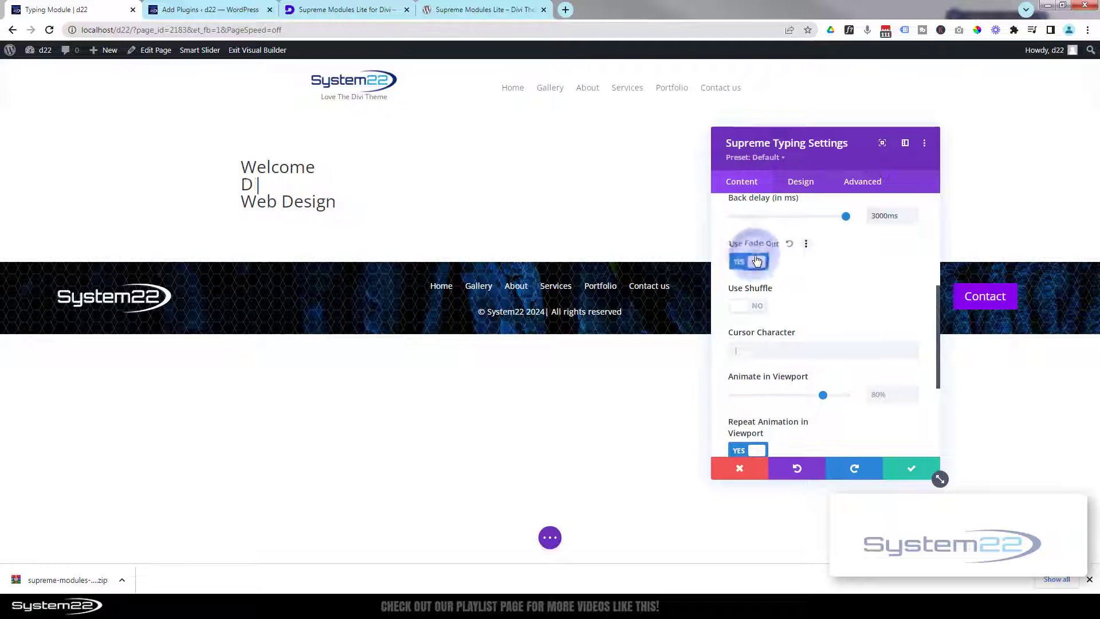
left_click(761, 308)
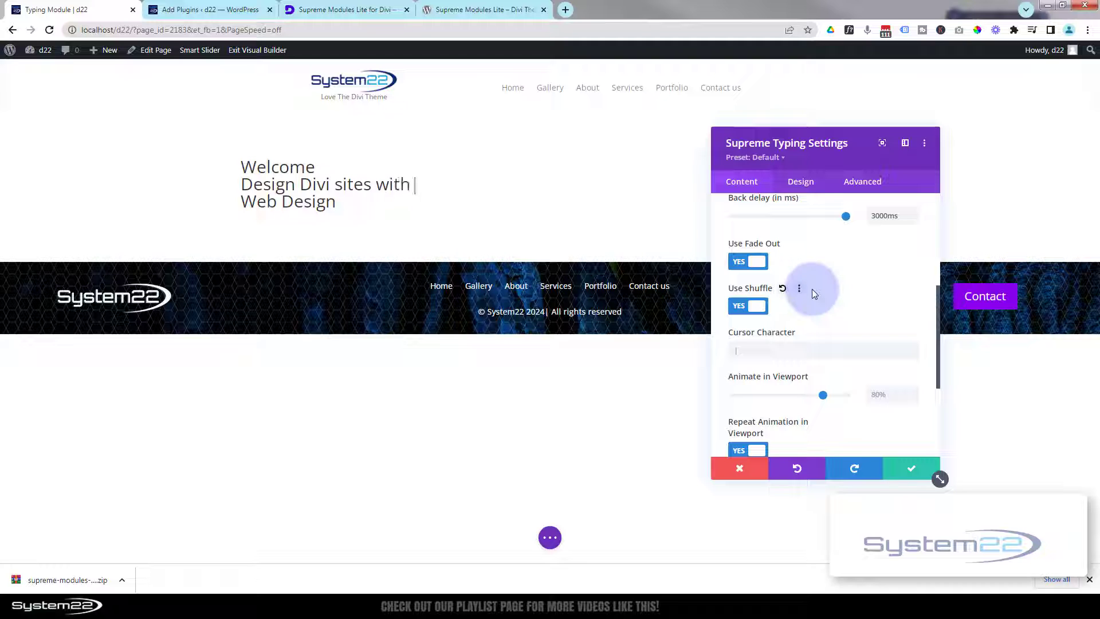
Enter 'Divi Supreme Light | Free Plugin | 20 Modules' as the typing effect phrases.
scroll(806, 302, "up", 5)
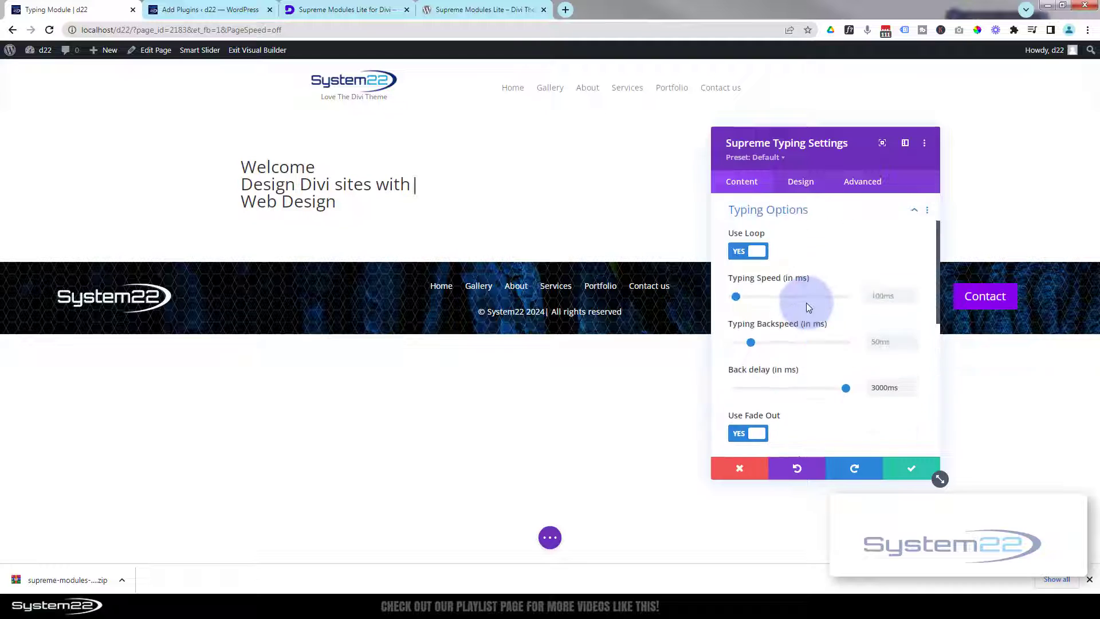
left_click(808, 246)
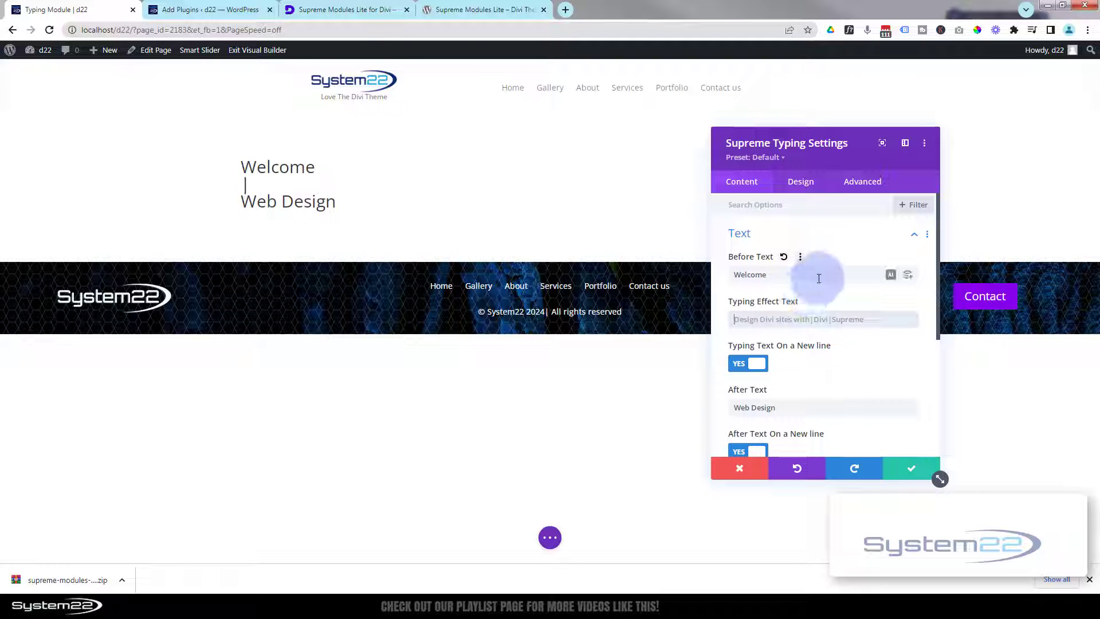
left_click(824, 317)
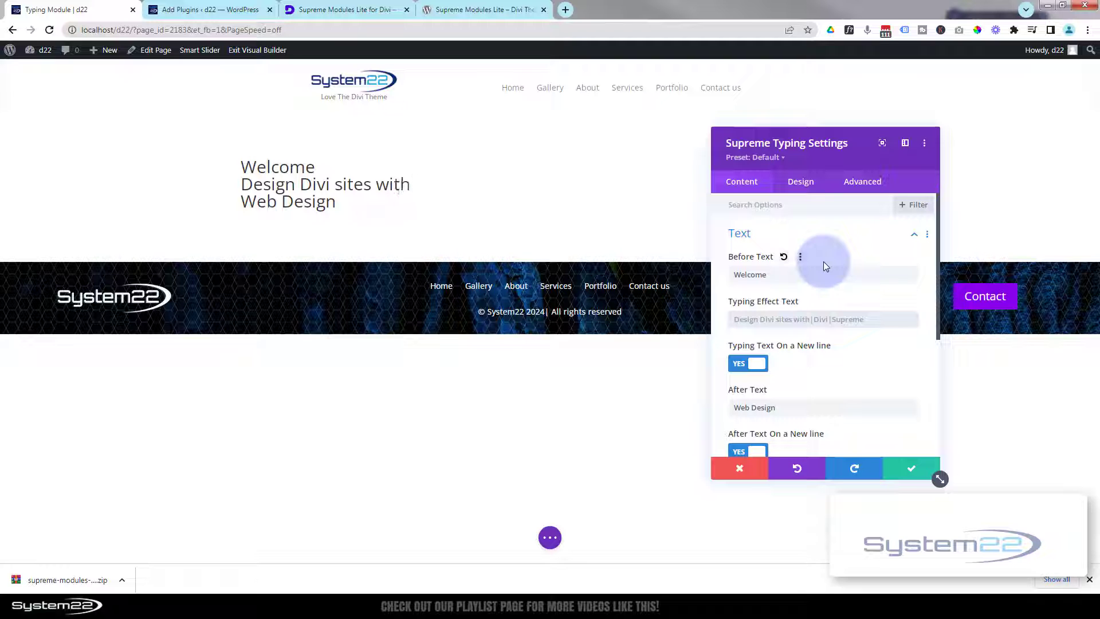
type("Divi ")
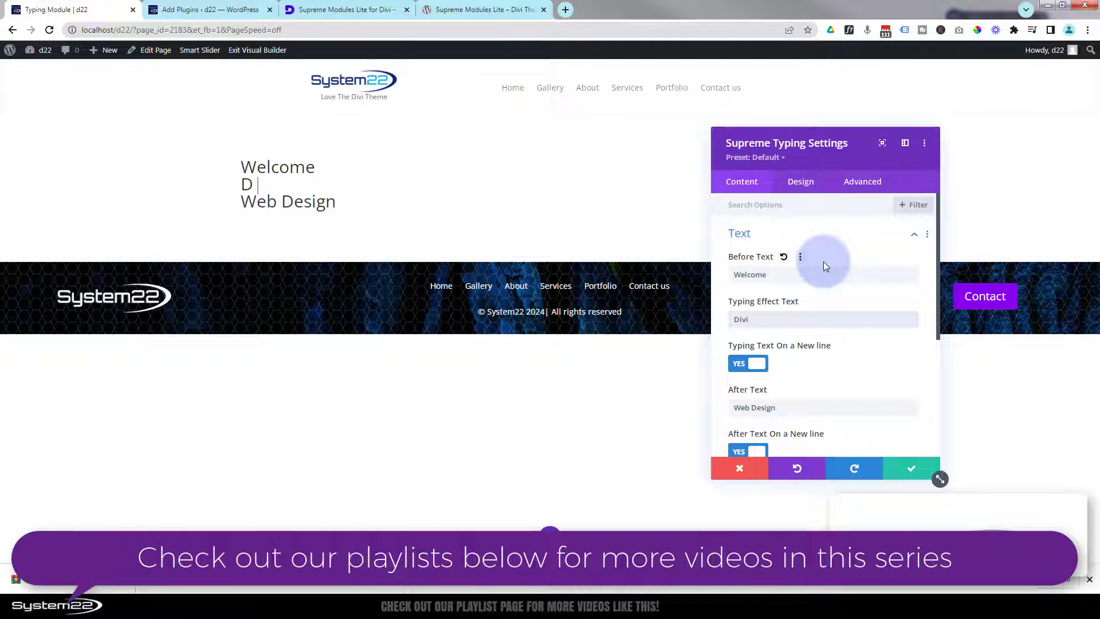
type("Sup")
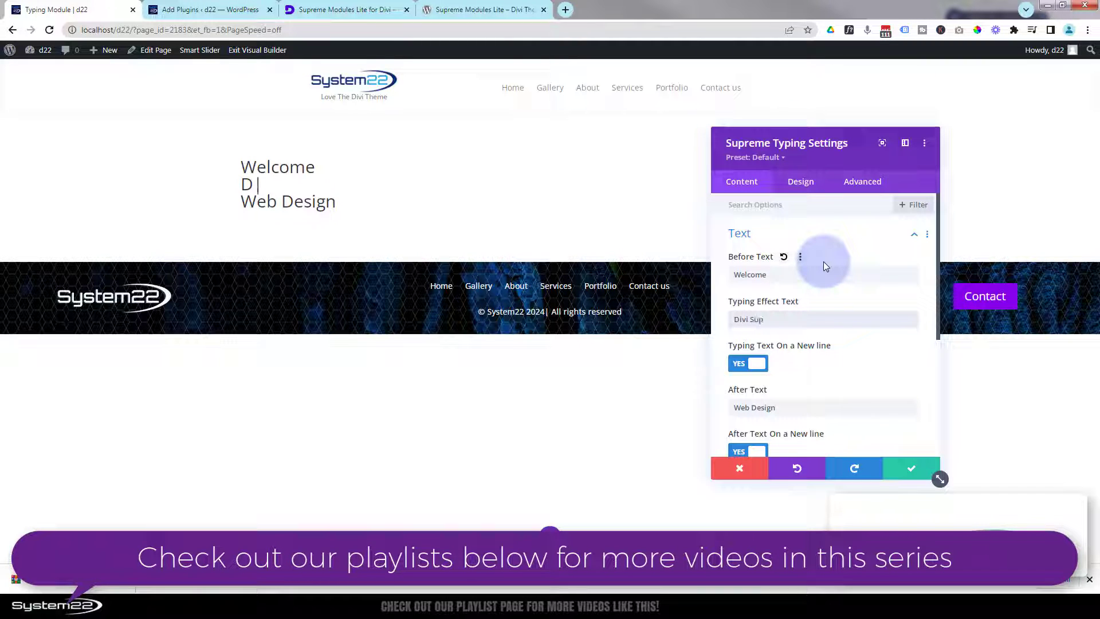
type("reme Light")
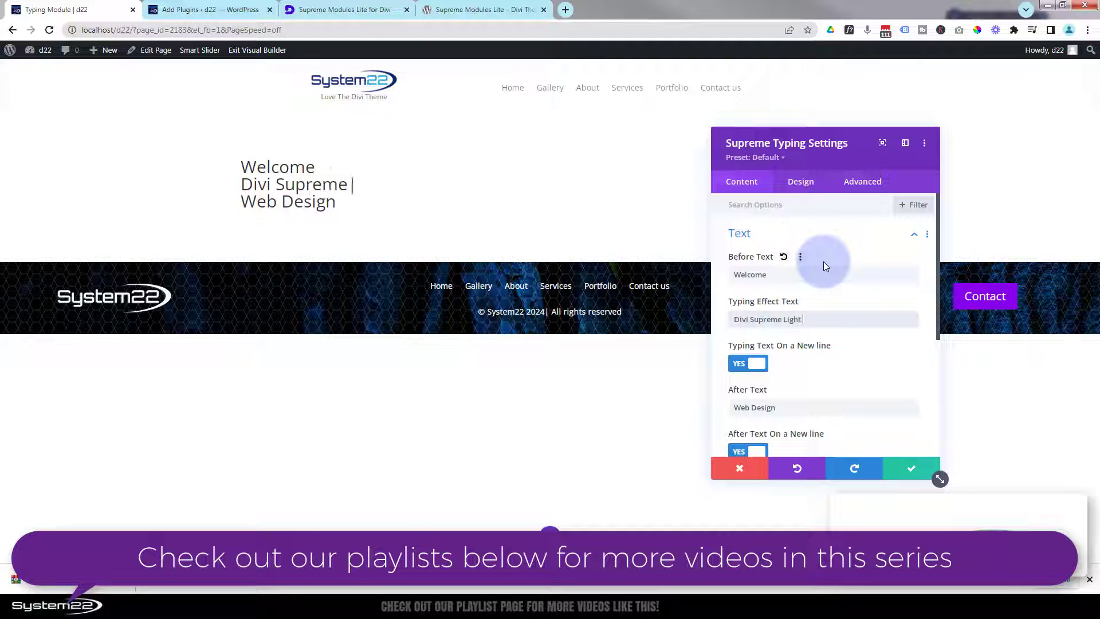
type(" | Free Plug")
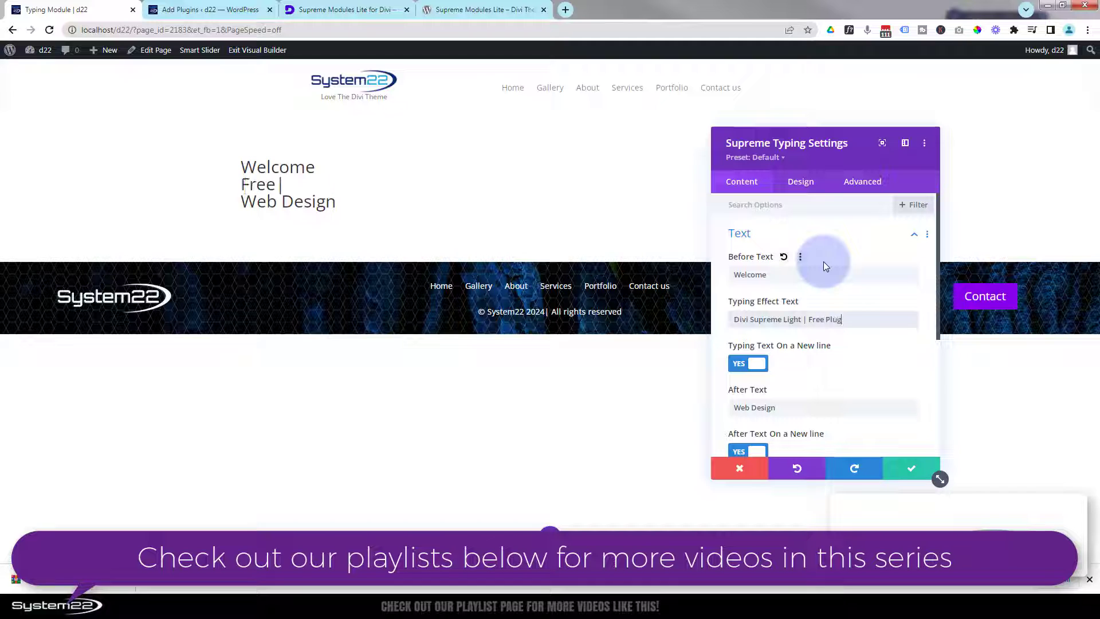
type("in")
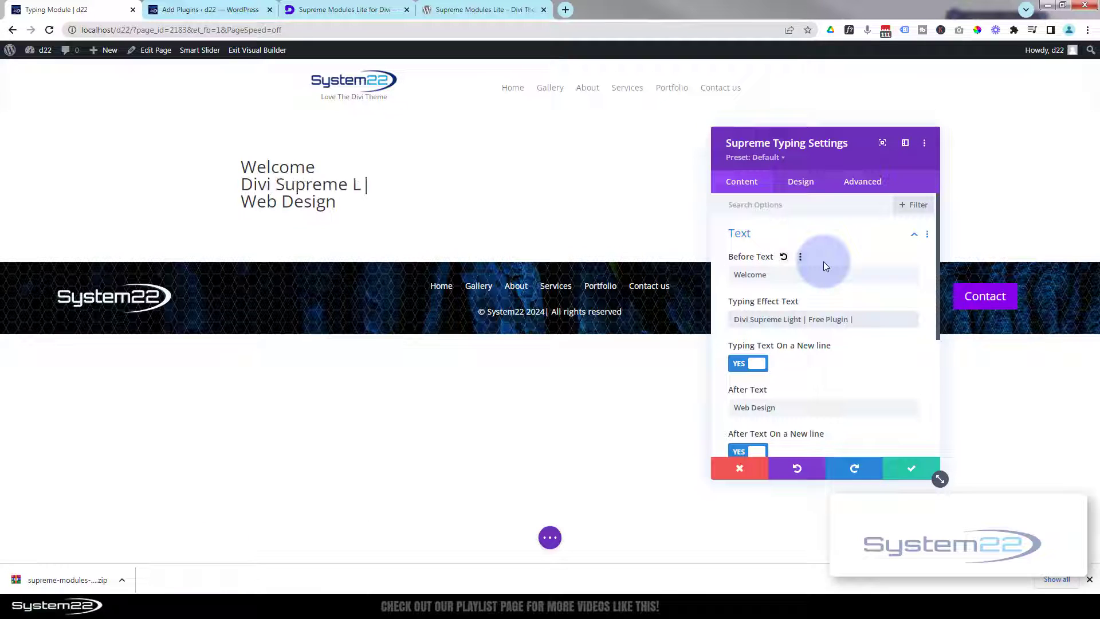
type(" | 20 Modules")
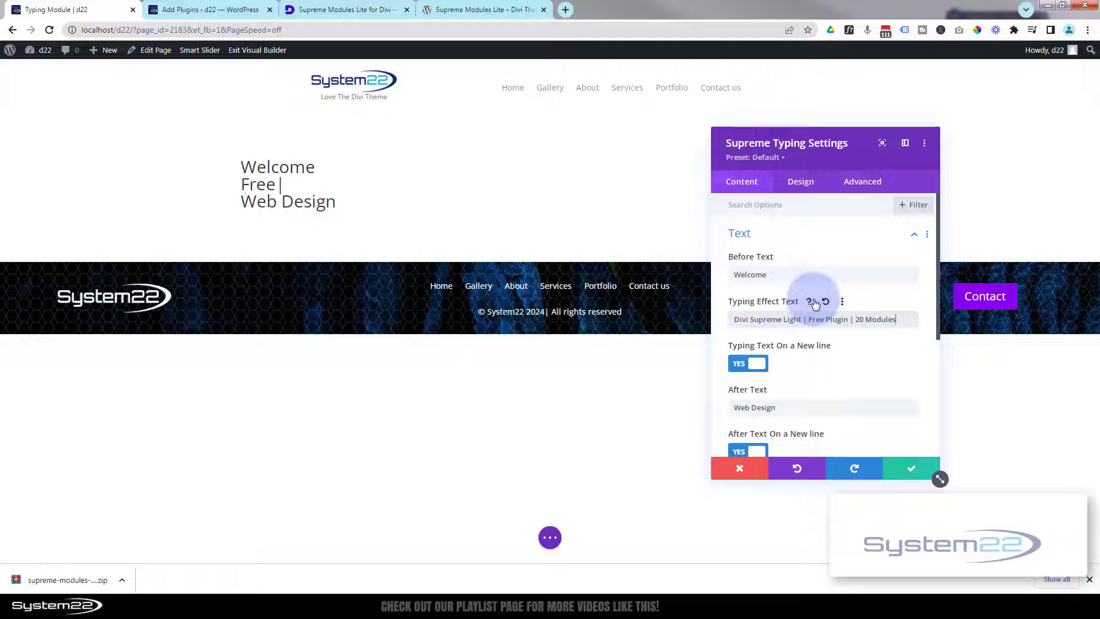
Set the Typing Speed in Typing Options to 100ms.
scroll(815, 303, "down", 2)
scroll(814, 299, "down", 2)
left_click(813, 283)
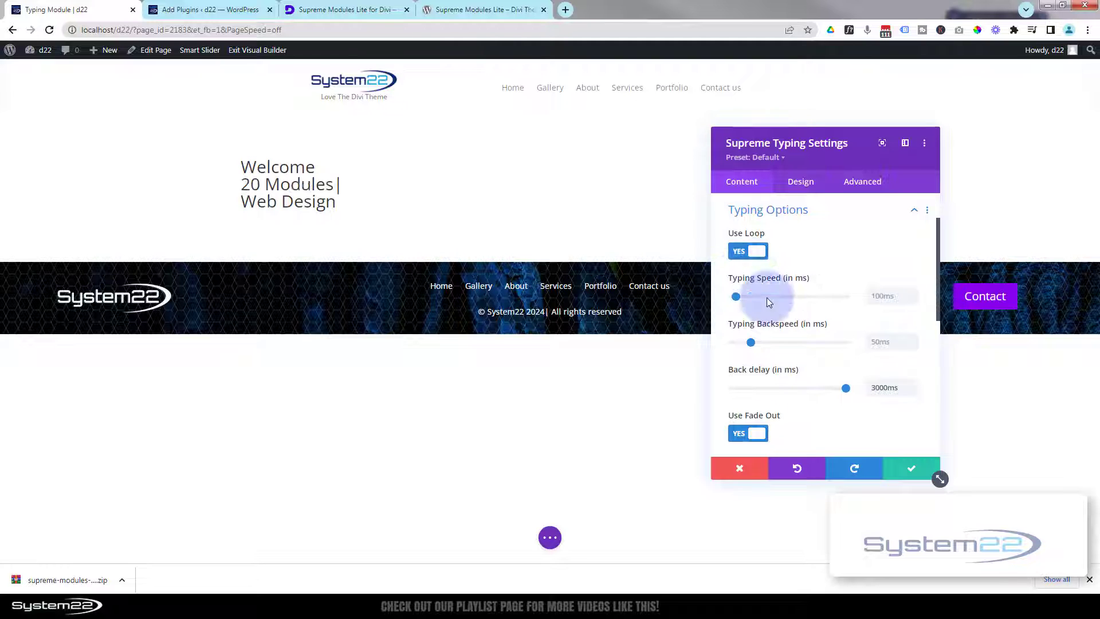
left_click_drag(743, 296, 751, 295)
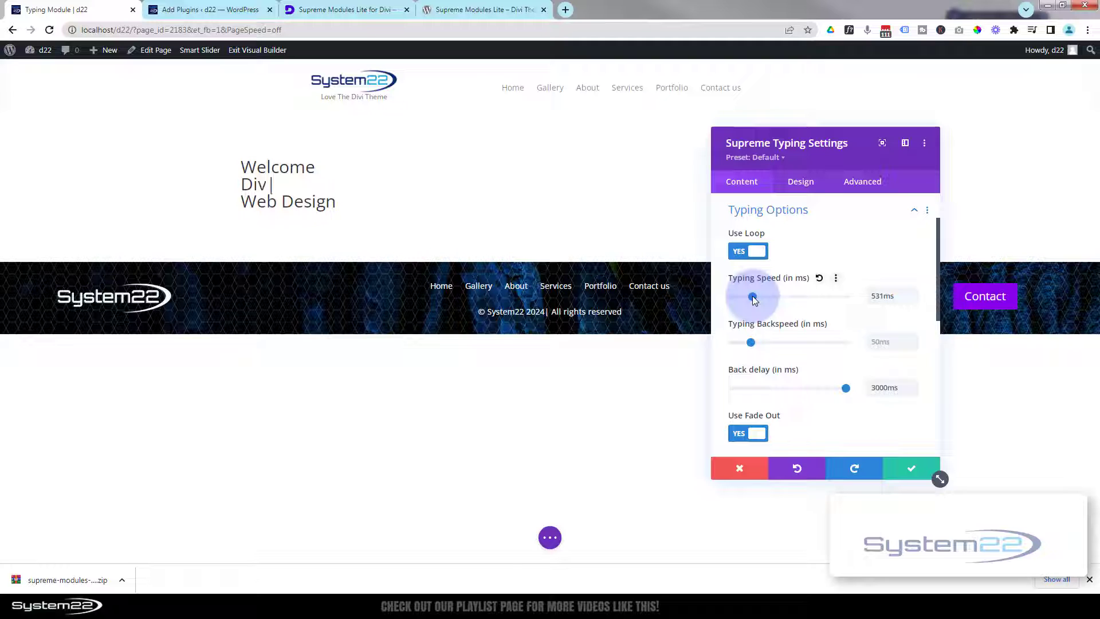
left_click_drag(754, 296, 737, 298)
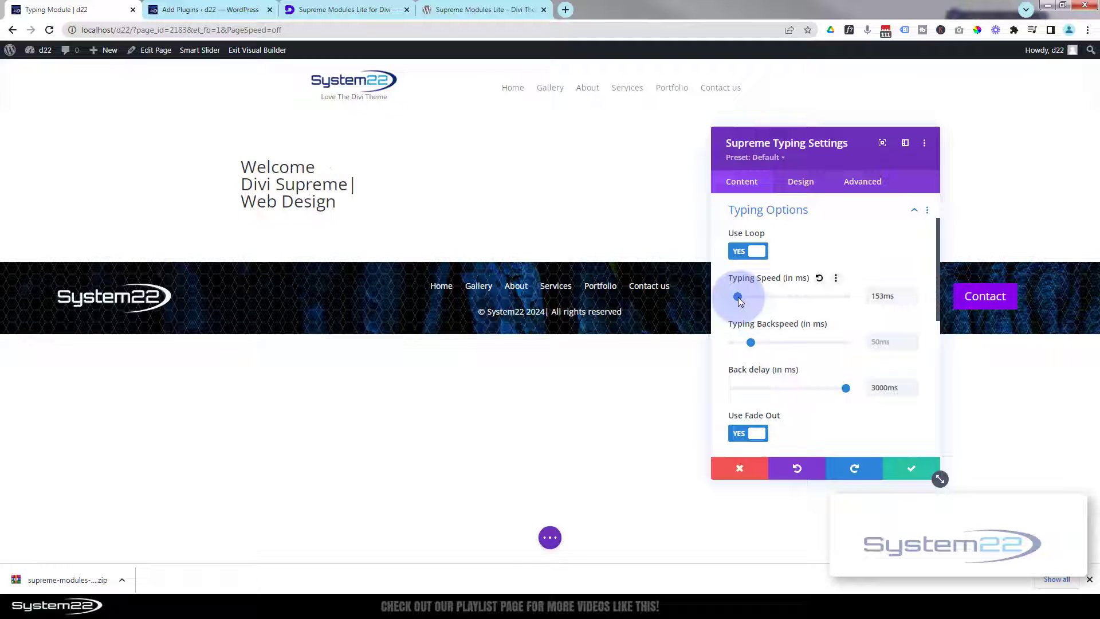
left_click_drag(738, 300, 732, 298)
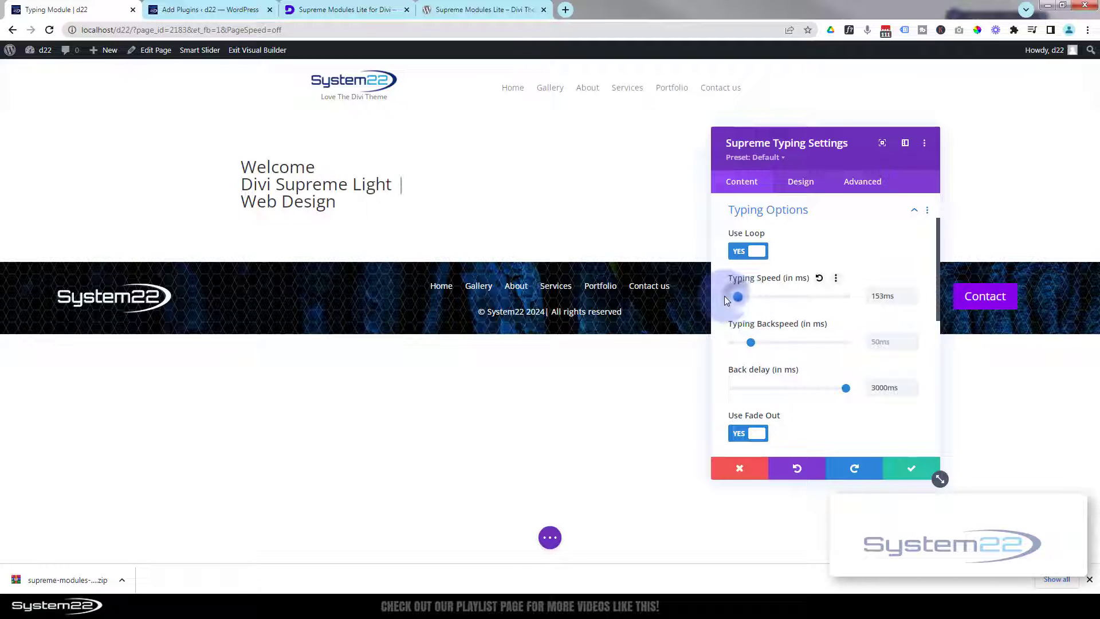
double_click(882, 295)
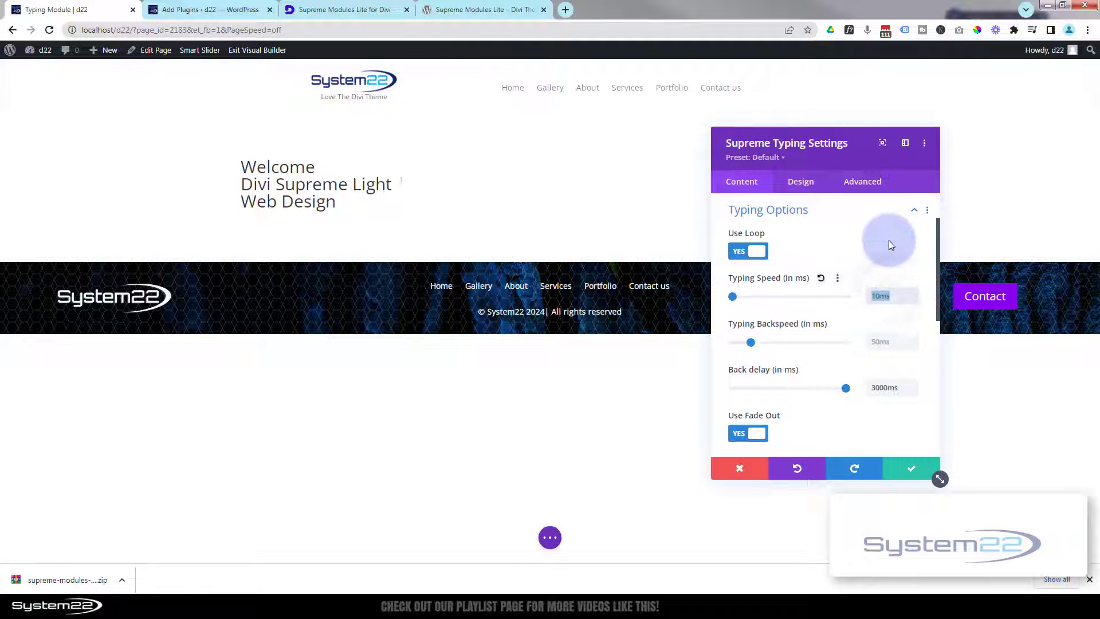
type("100")
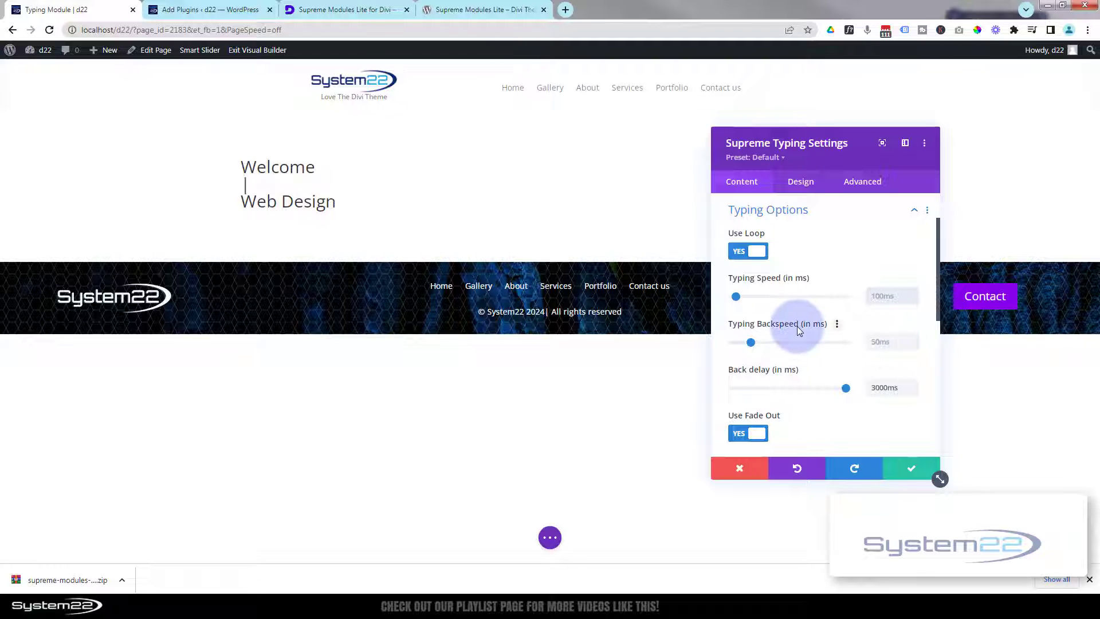
Switch Use Fade Out to NO in the Typing Options.
scroll(796, 326, "down", 2)
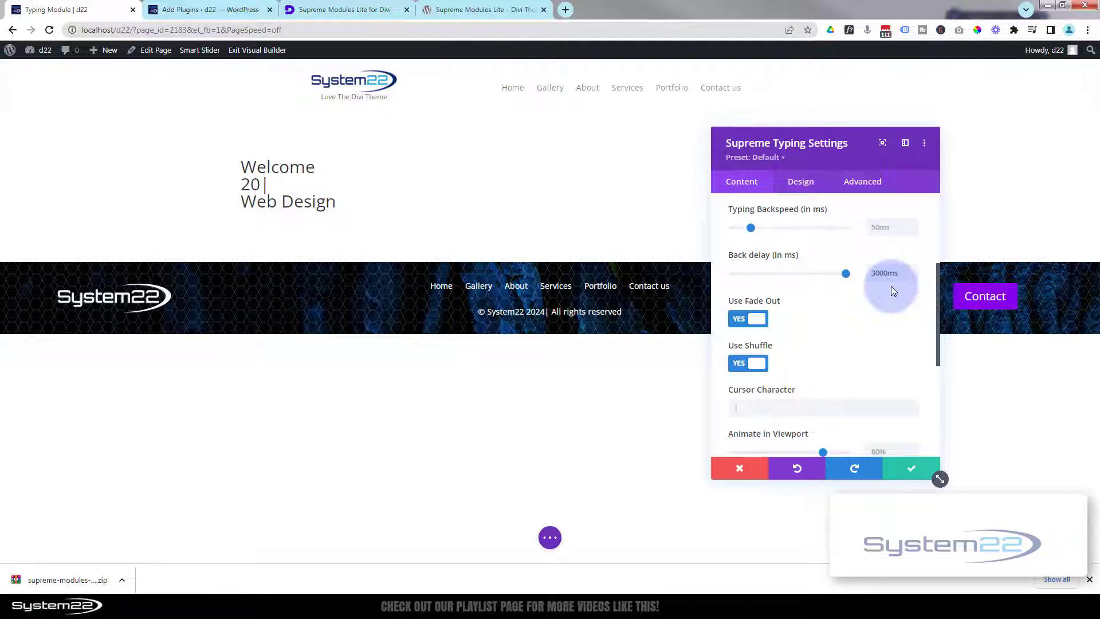
scroll(868, 293, "down", 1)
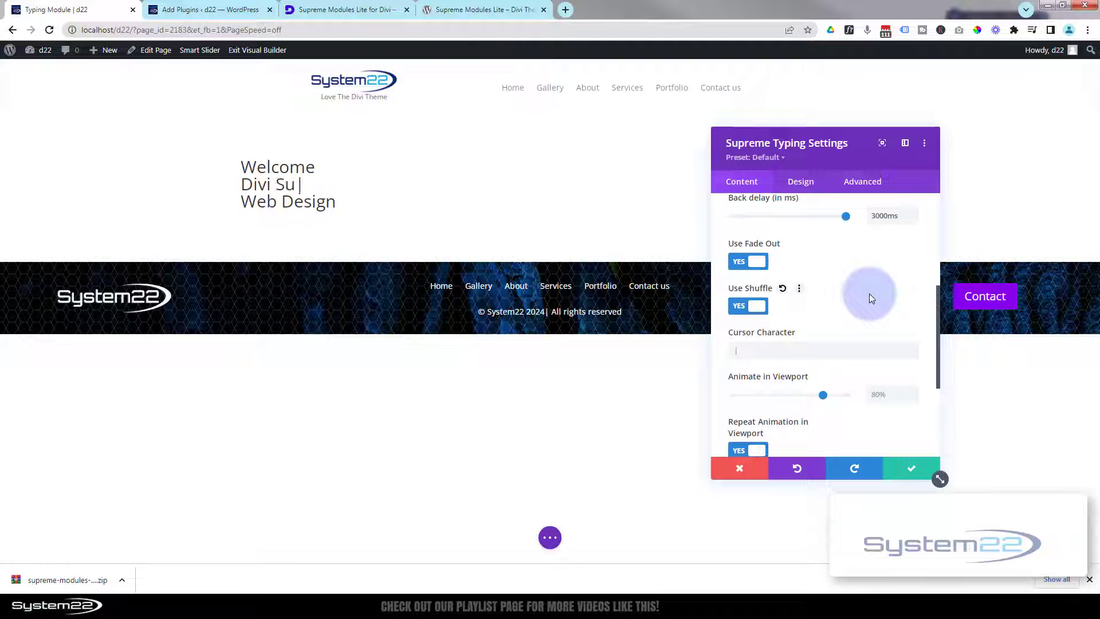
left_click(751, 263)
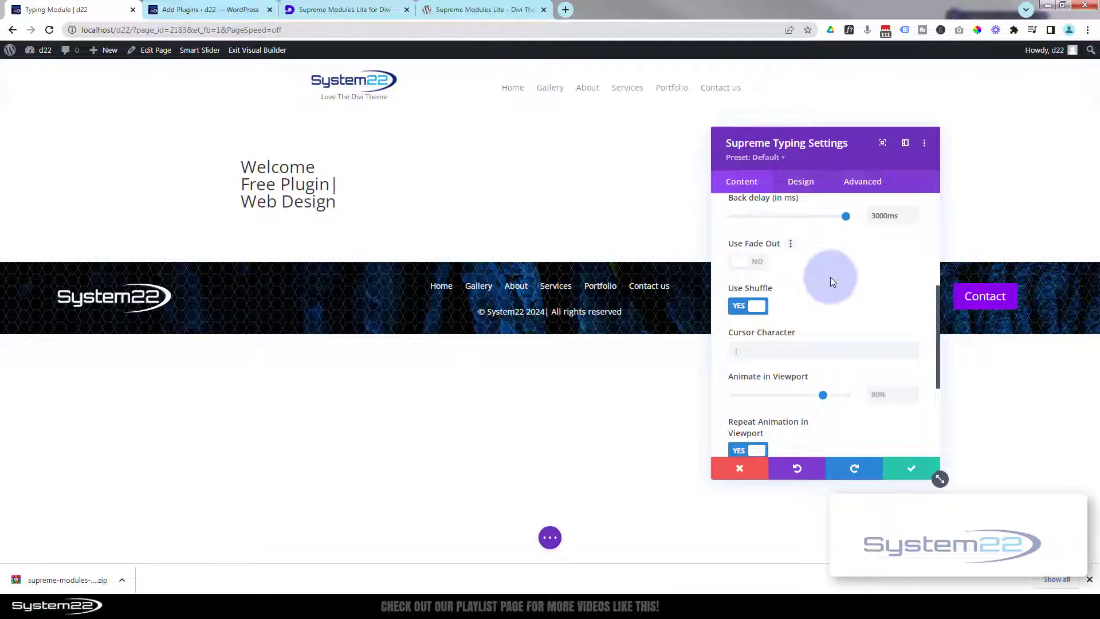
scroll(830, 277, "down", 1)
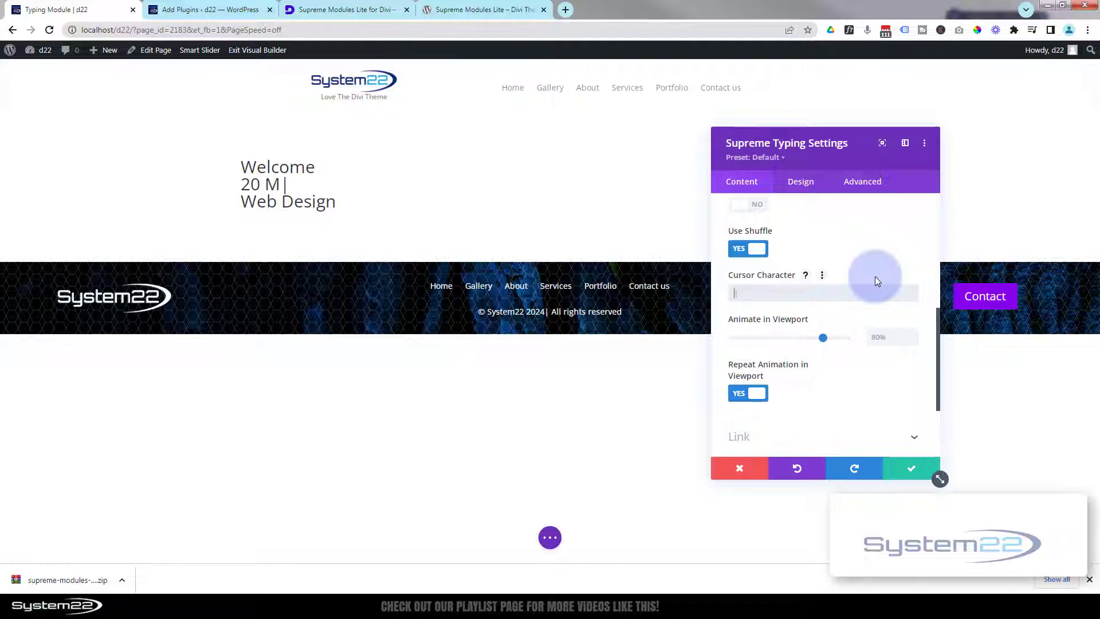
left_click(811, 293)
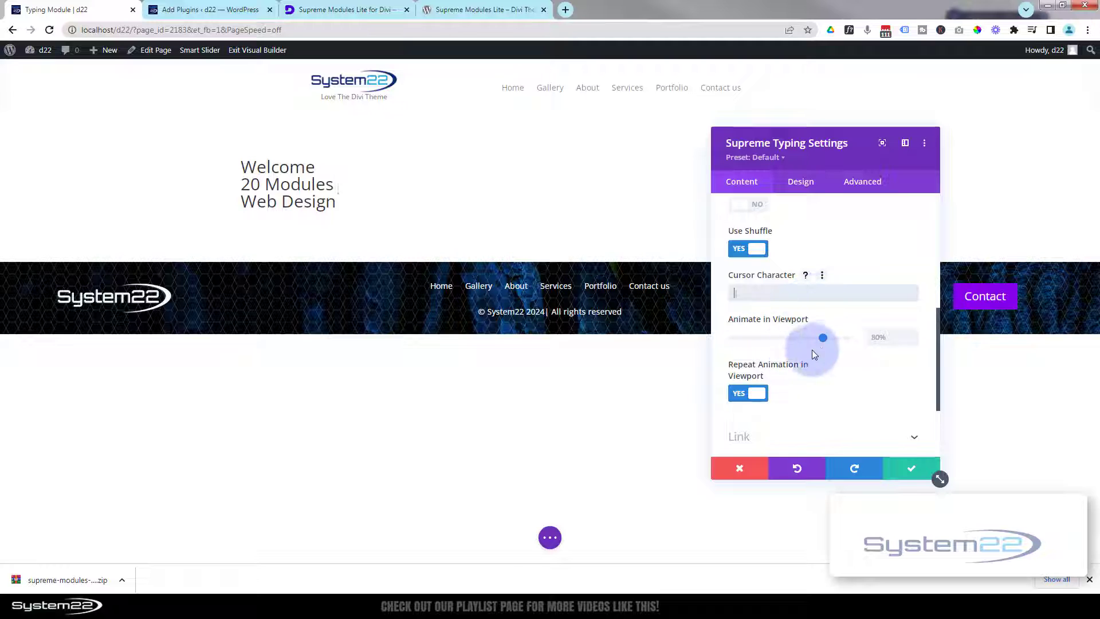
scroll(804, 348, "down", 2)
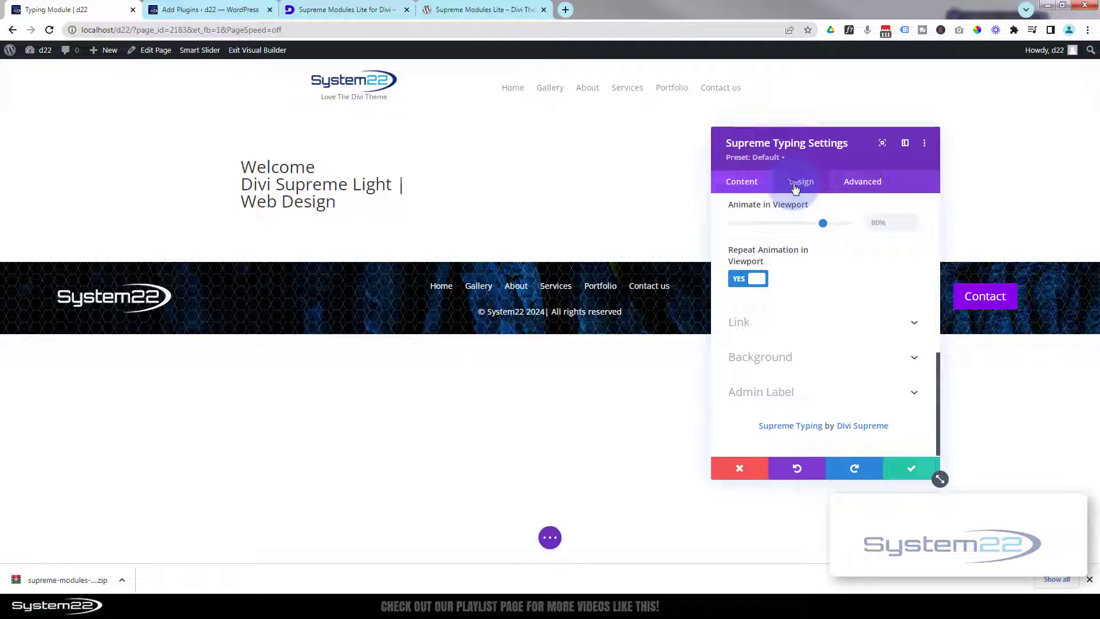
Style the typing module's main text Semi Bold, blue (#0c71c3) and 46px.
left_click(795, 187)
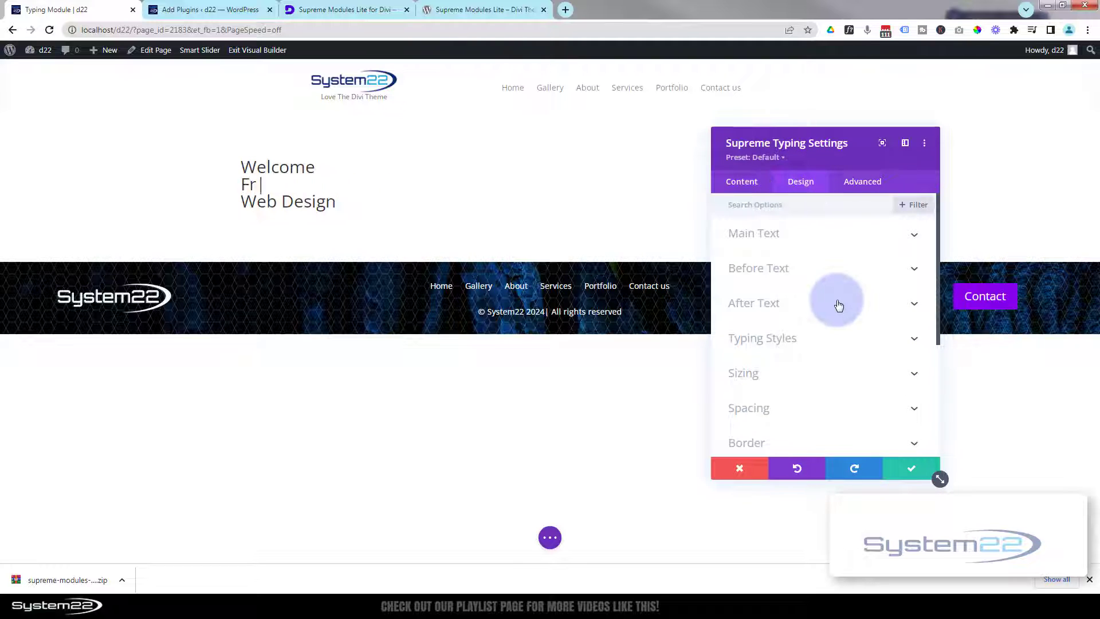
left_click(822, 244)
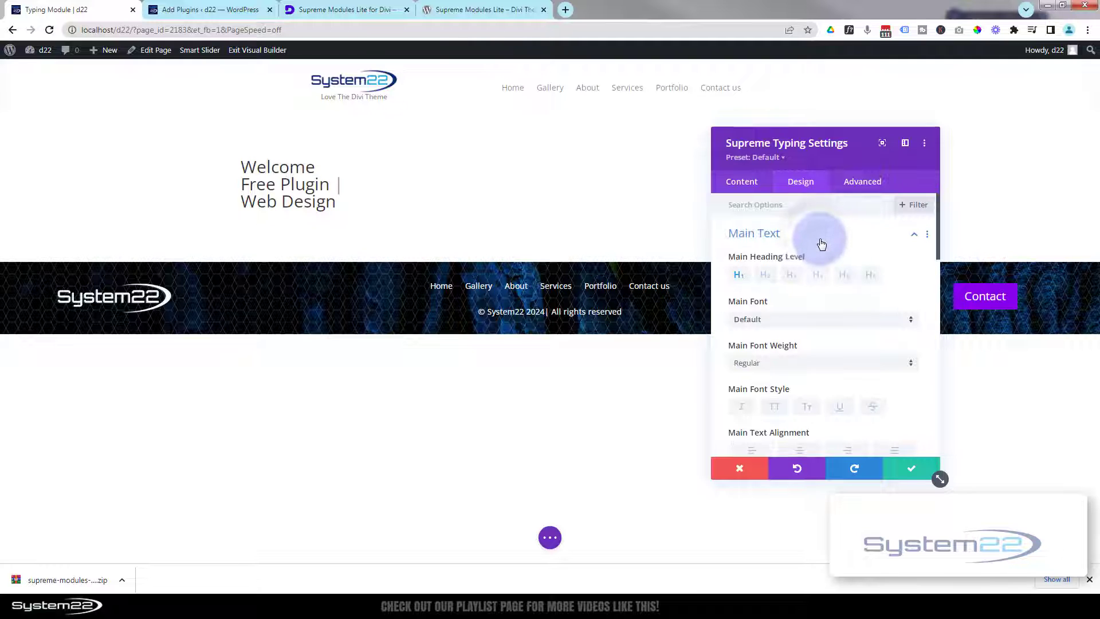
scroll(814, 292, "down", 1)
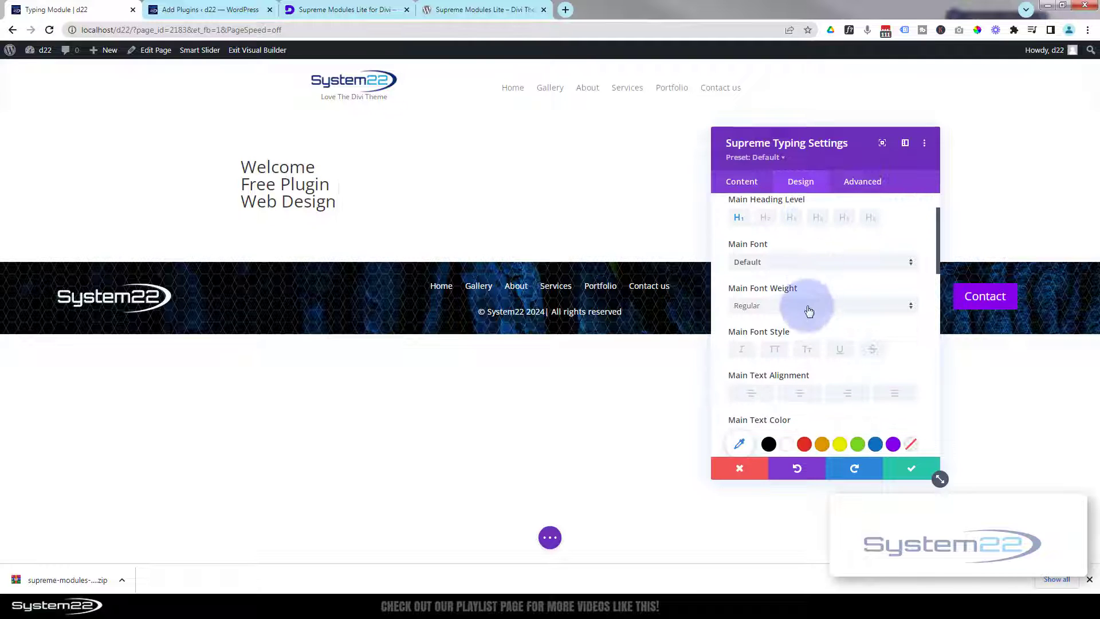
left_click(808, 310)
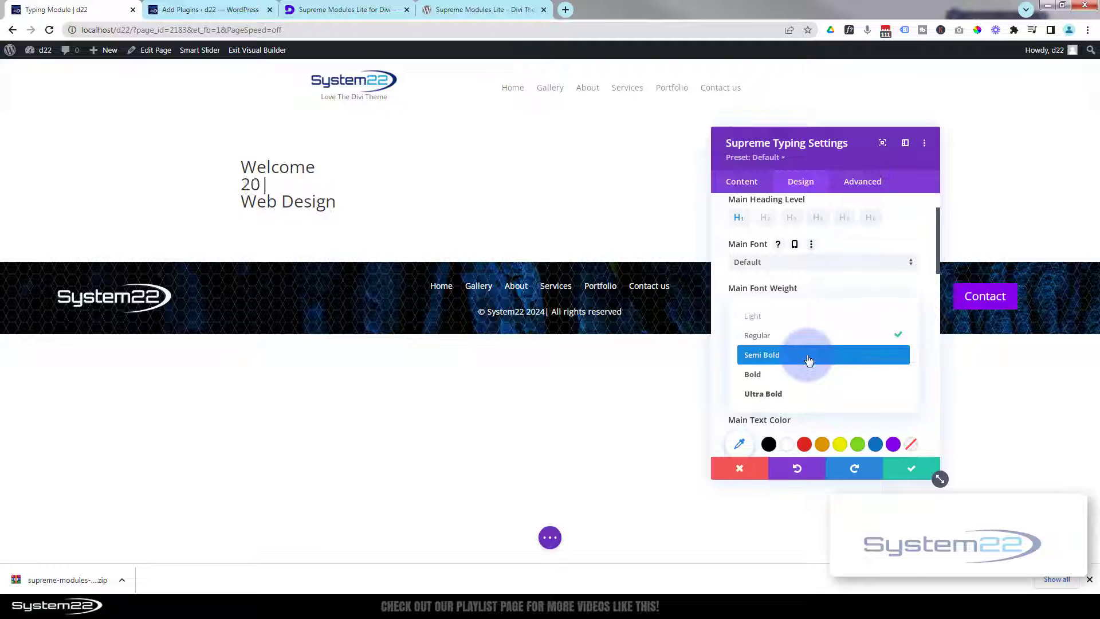
left_click(808, 355)
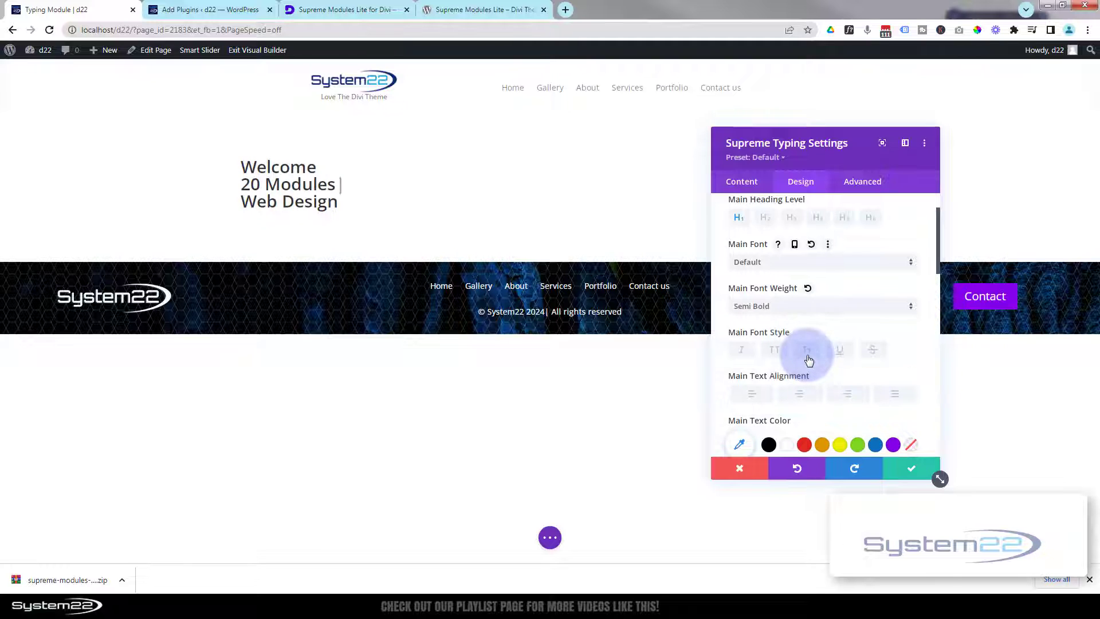
left_click(876, 445)
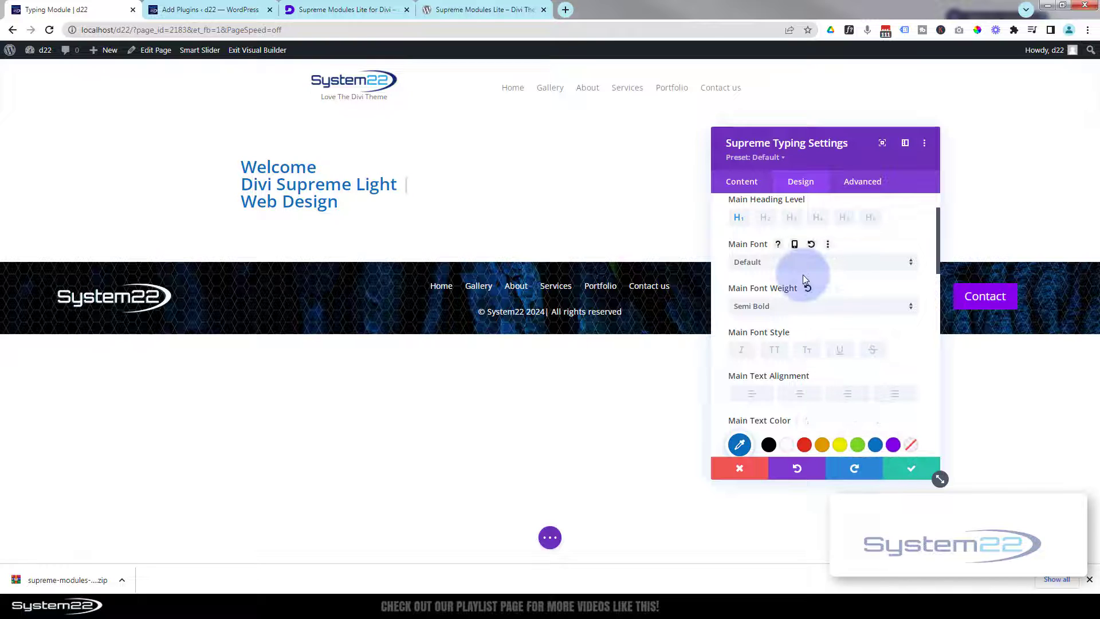
scroll(803, 274, "down", 3)
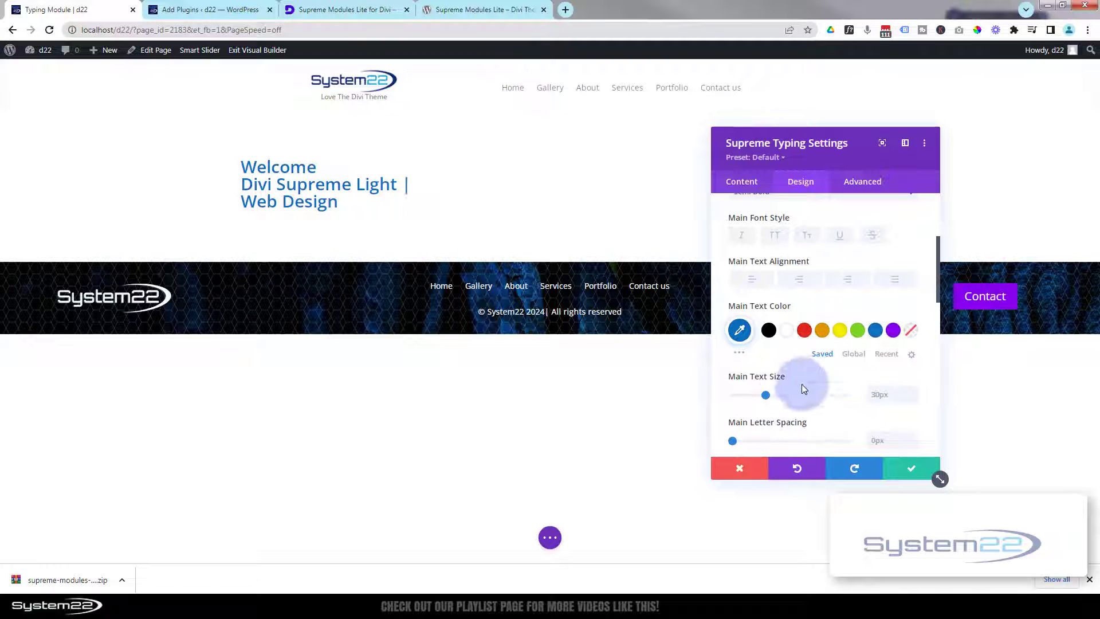
left_click_drag(768, 396, 788, 395)
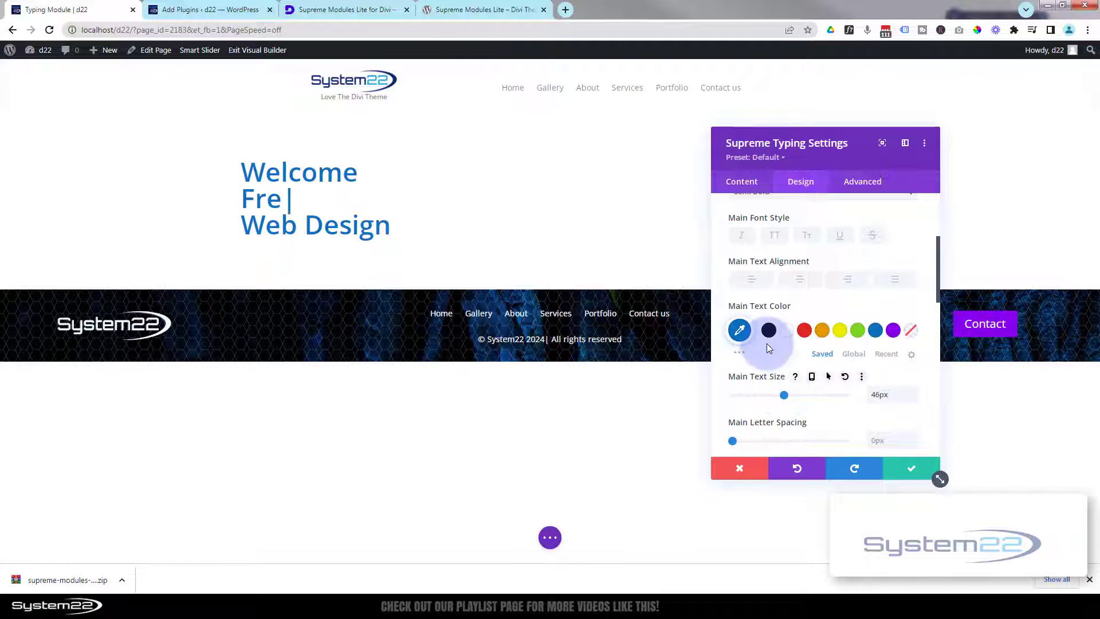
scroll(768, 346, "down", 6)
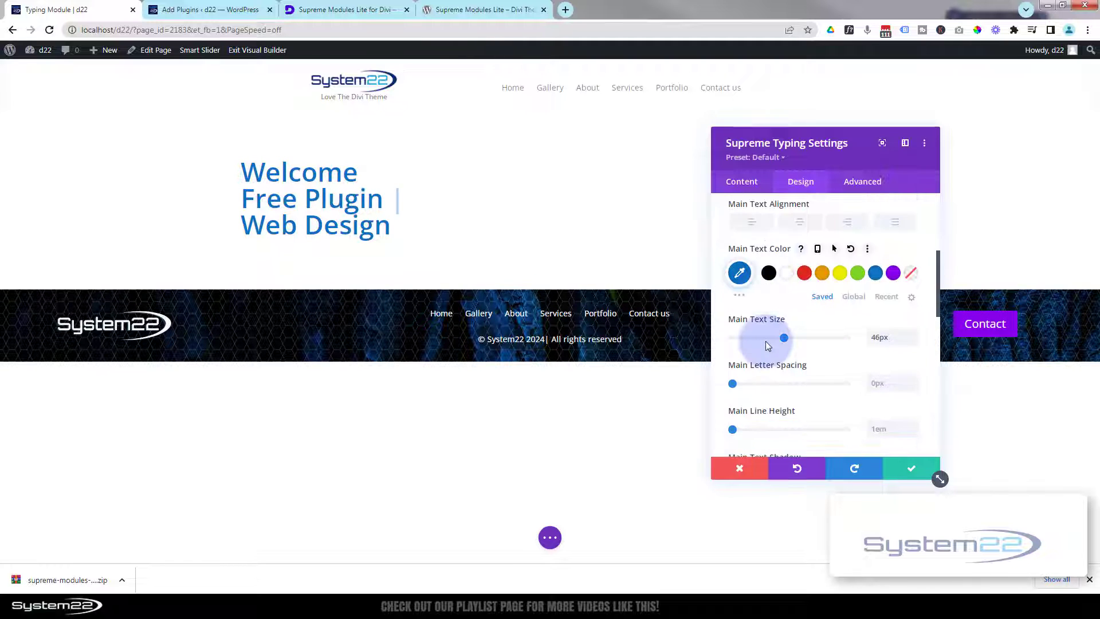
Set the Before Text color so 'Welcome' shows black.
scroll(767, 346, "down", 3)
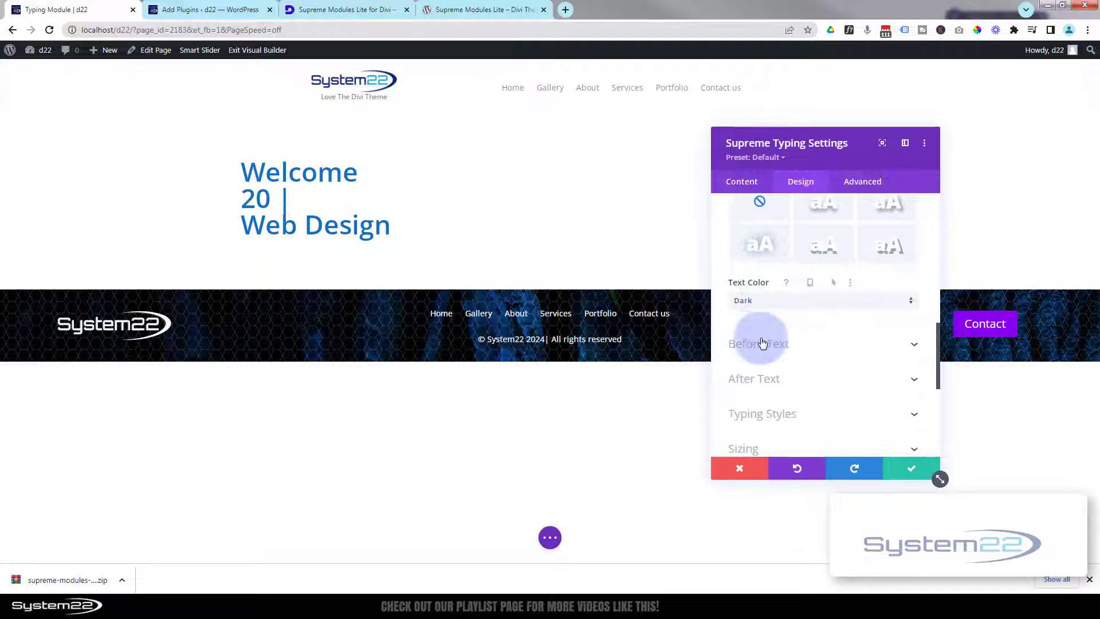
left_click(817, 340)
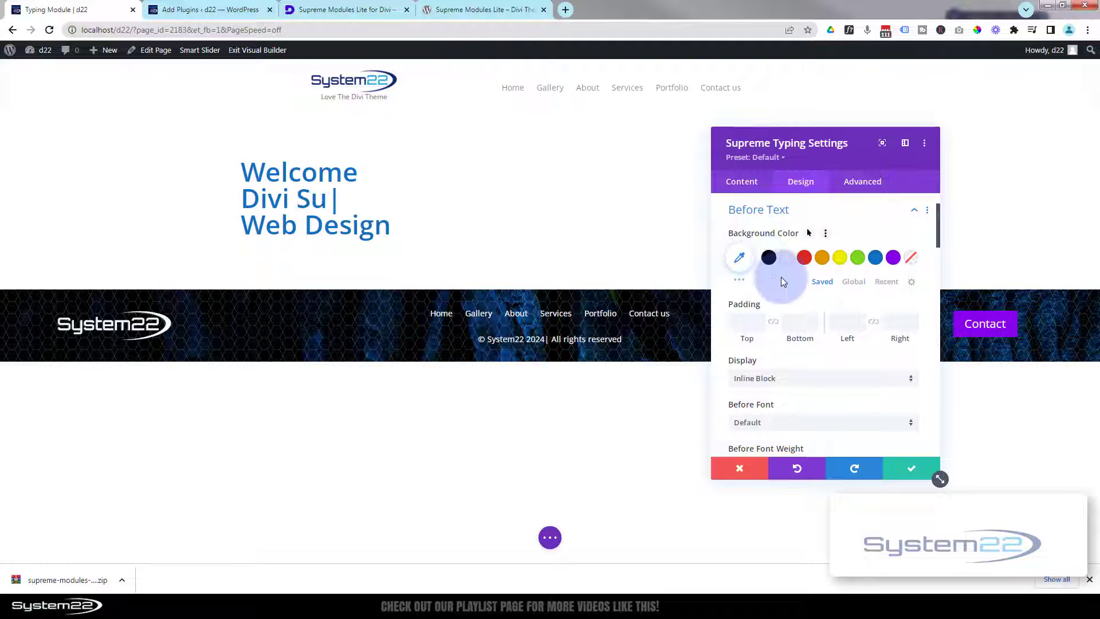
scroll(781, 277, "down", 1)
scroll(782, 279, "down", 5)
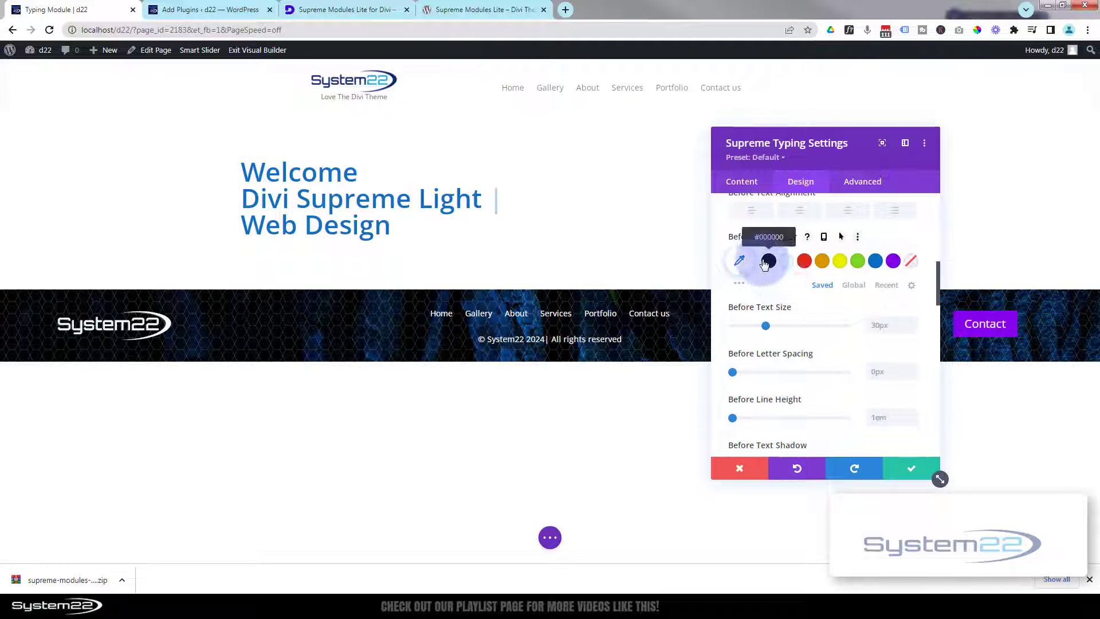
left_click(768, 262)
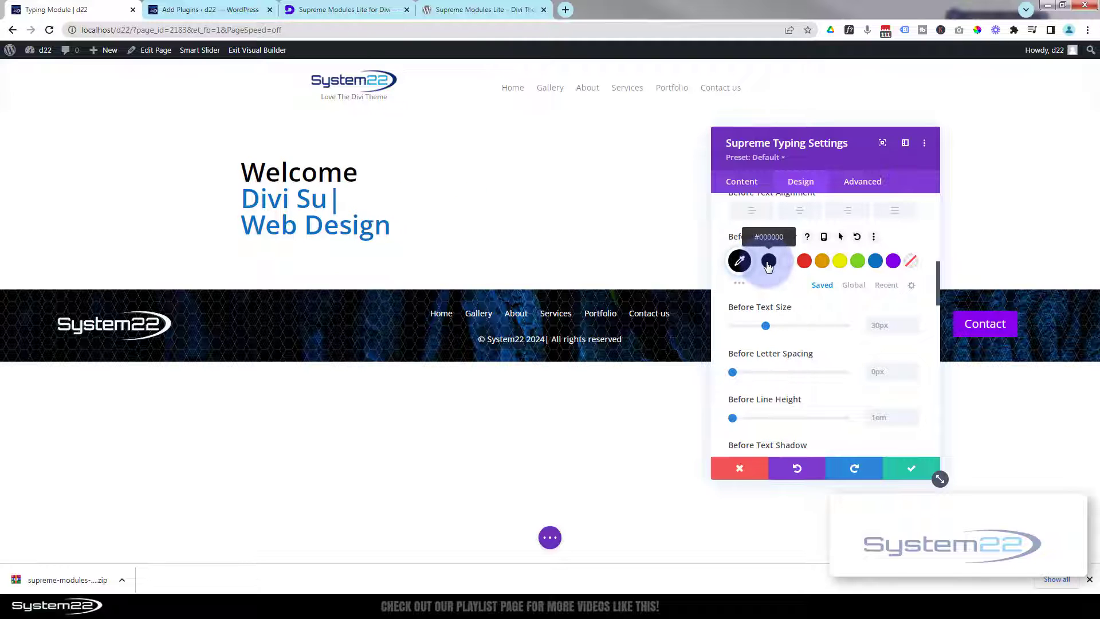
Set the After Text color so 'Web Design' shows black (#000000).
scroll(802, 311, "down", 10)
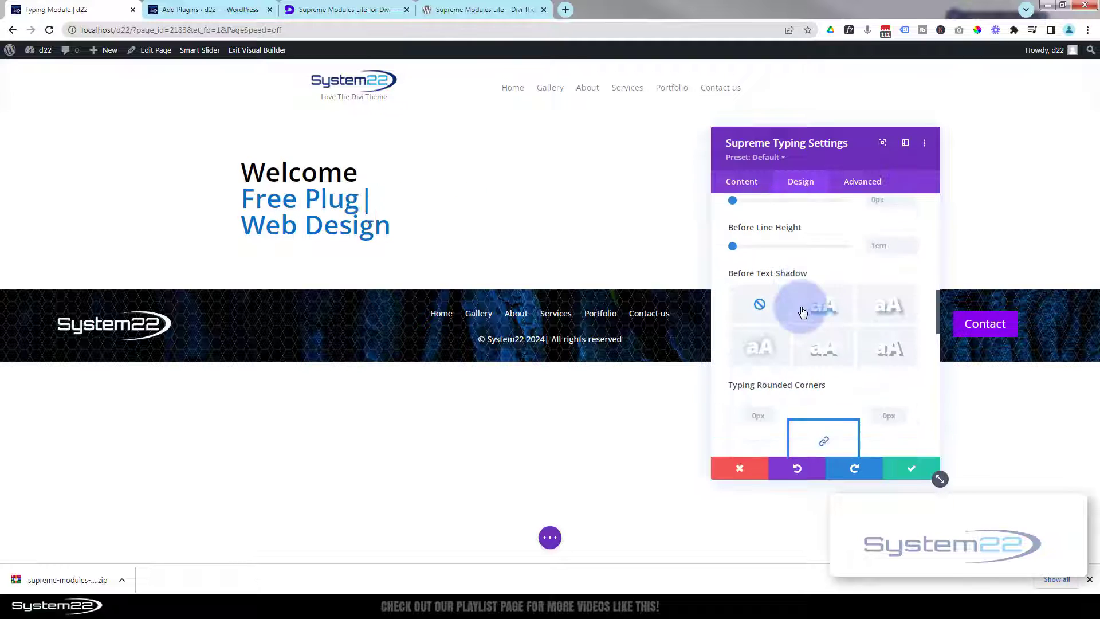
scroll(800, 311, "down", 5)
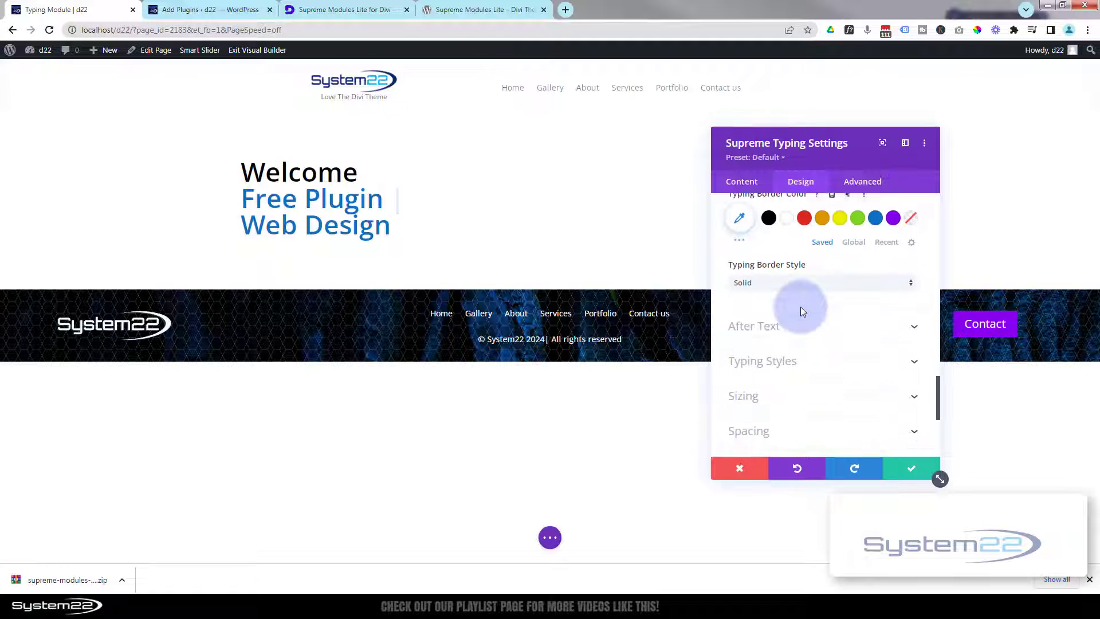
left_click(806, 326)
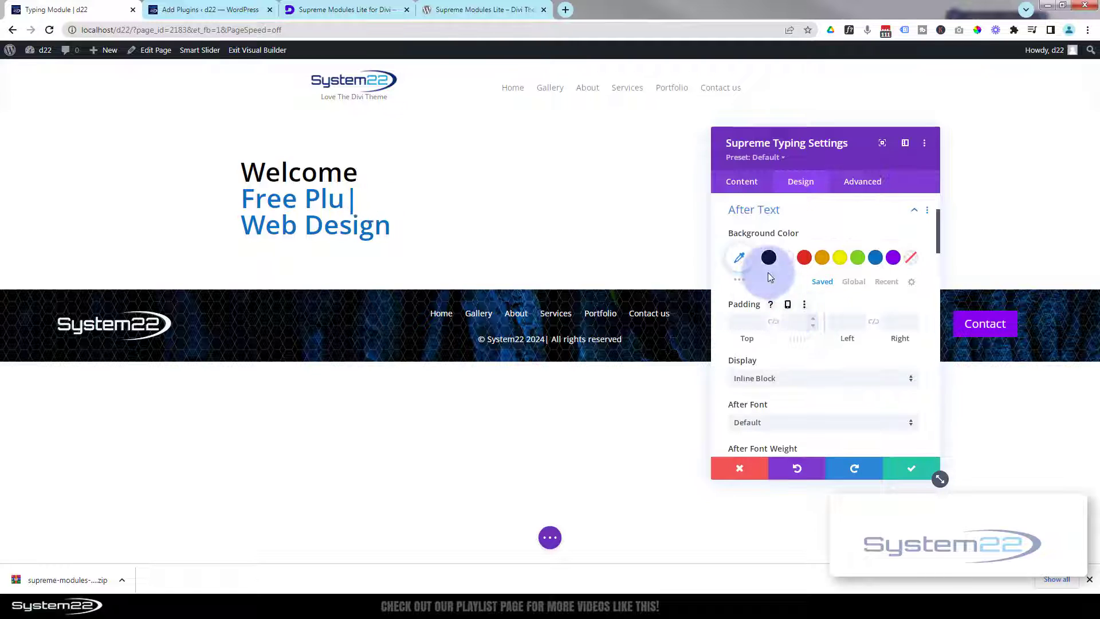
scroll(778, 281, "down", 2)
scroll(778, 281, "down", 5)
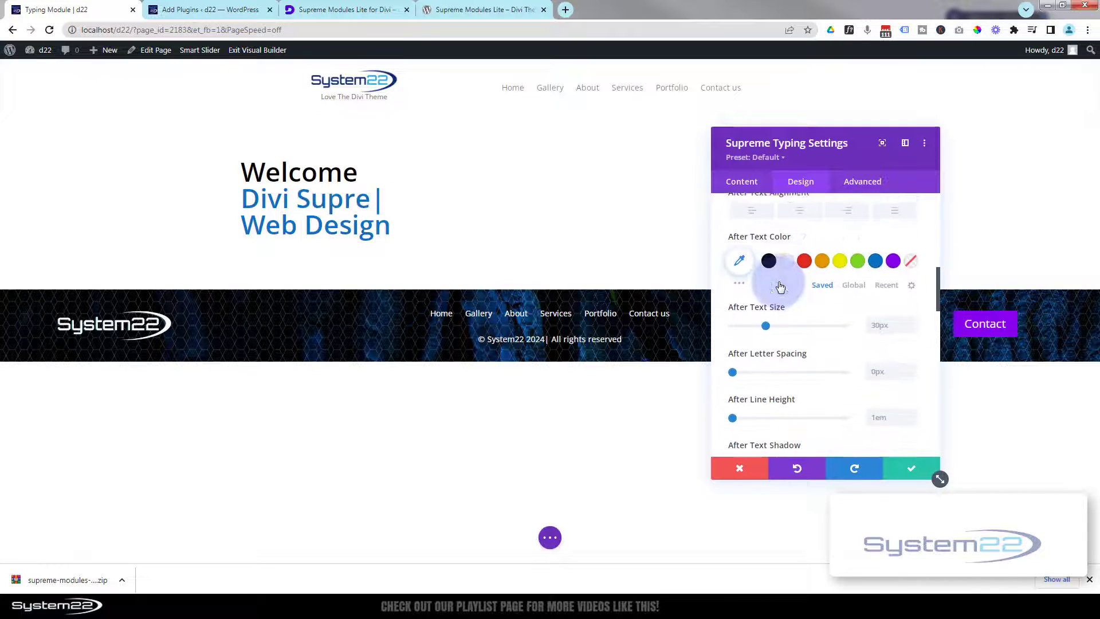
scroll(778, 280, "up", 4)
scroll(771, 313, "down", 2)
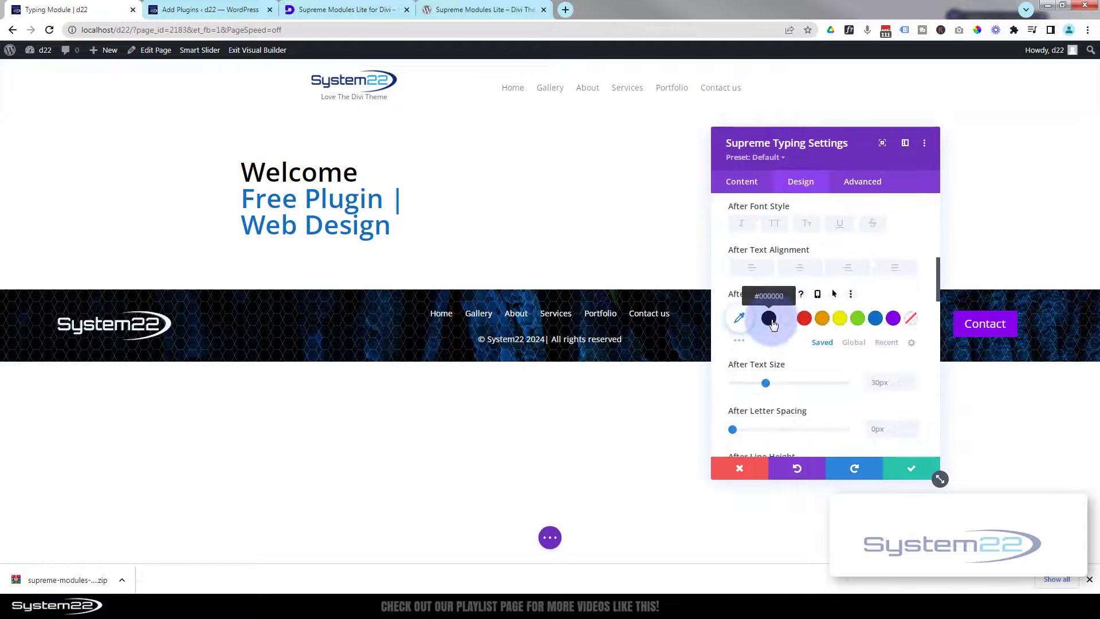
left_click(769, 319)
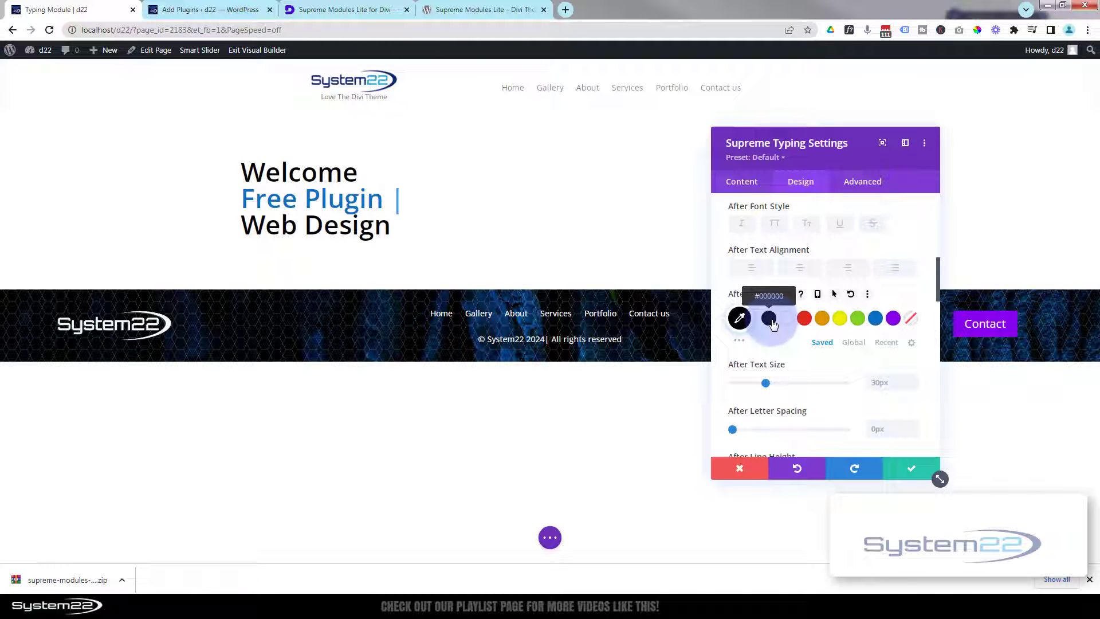
scroll(773, 330, "up", 10)
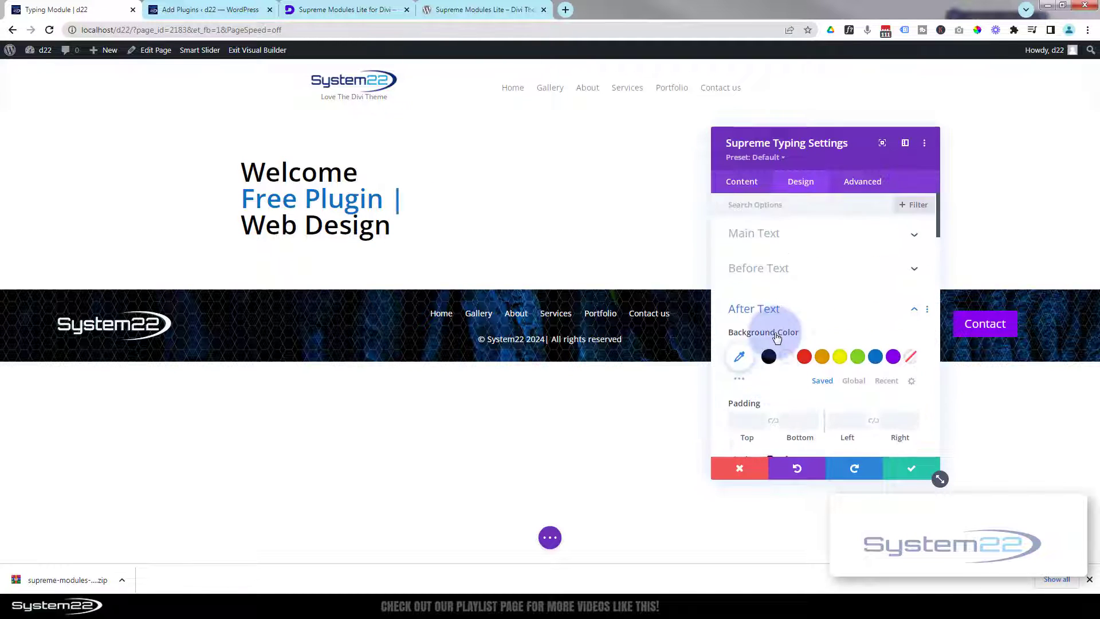
Give the typed phrases a translucent black background at 0.64 opacity in Typing Styles.
left_click(837, 311)
left_click(794, 341)
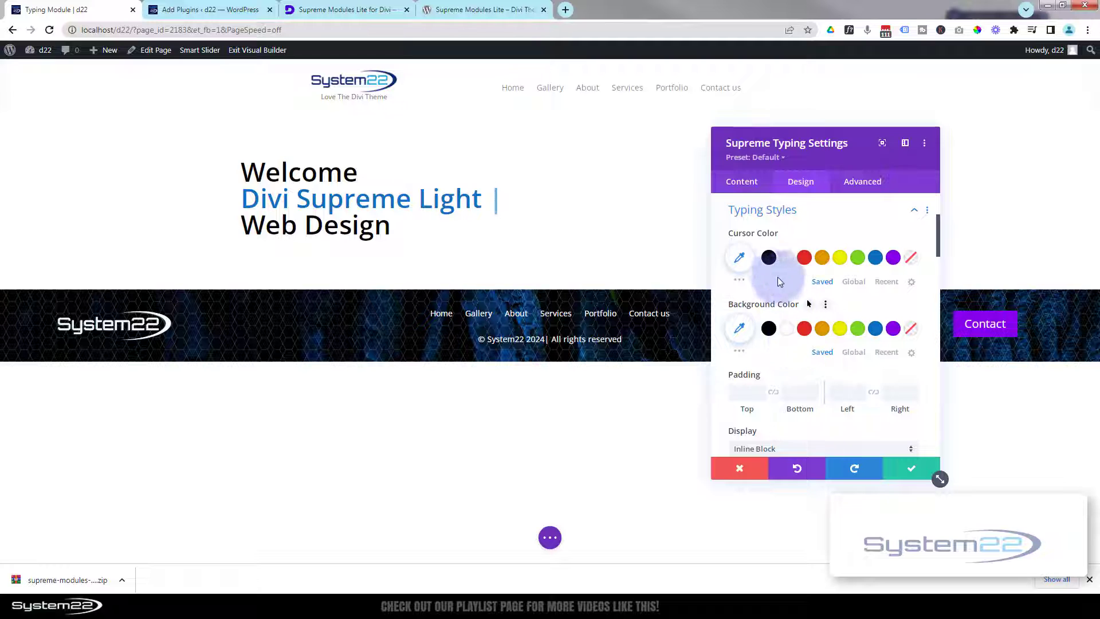
left_click(911, 259)
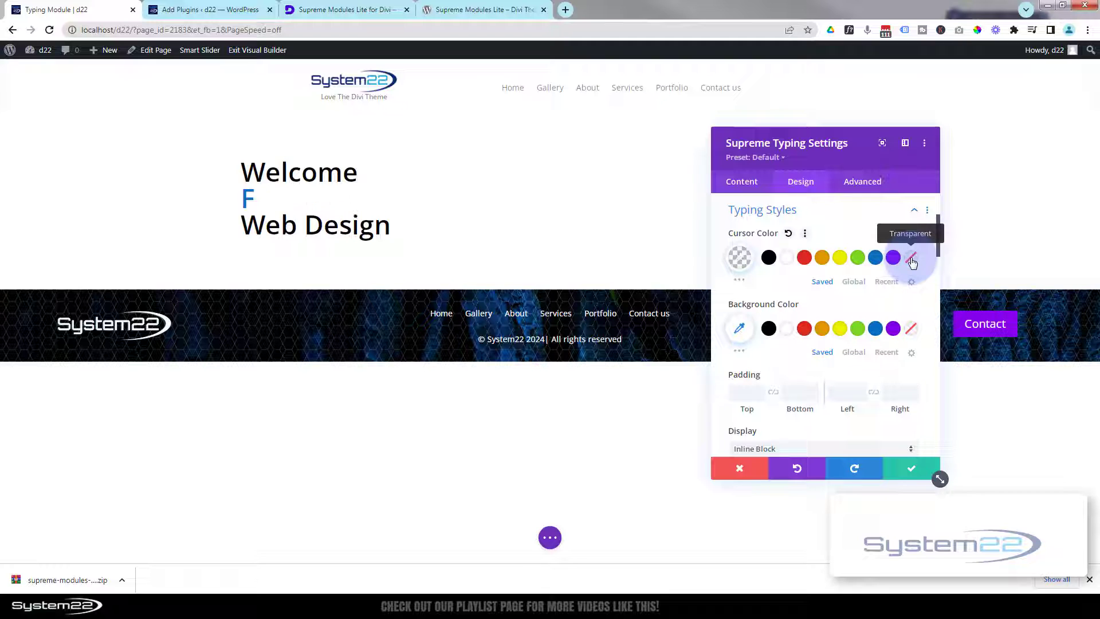
left_click(788, 233)
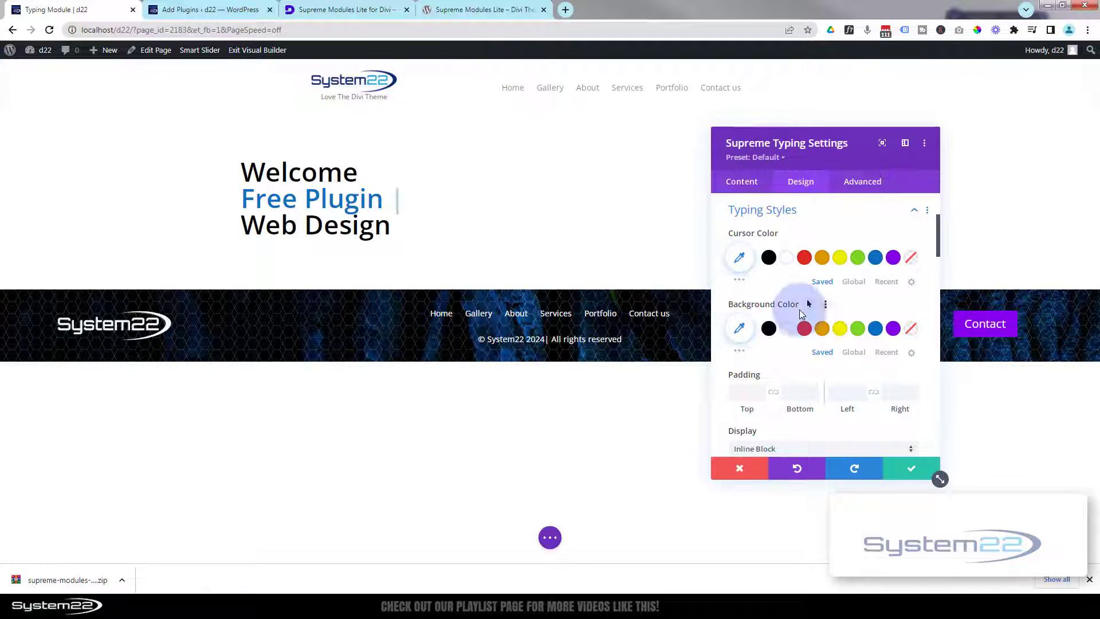
left_click(769, 328)
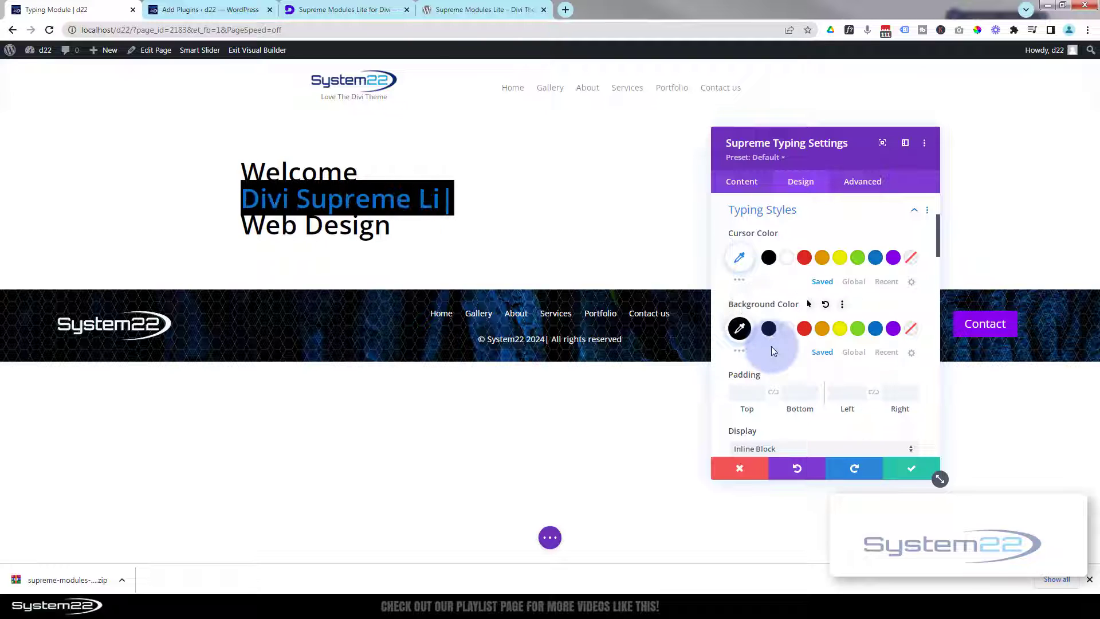
left_click(738, 327)
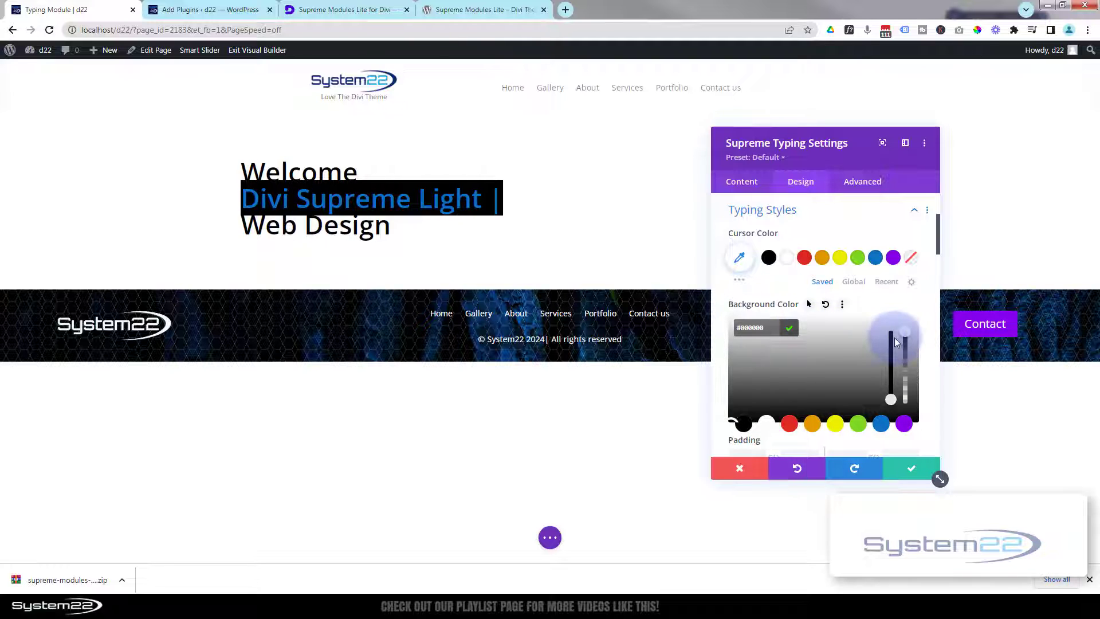
left_click(905, 356)
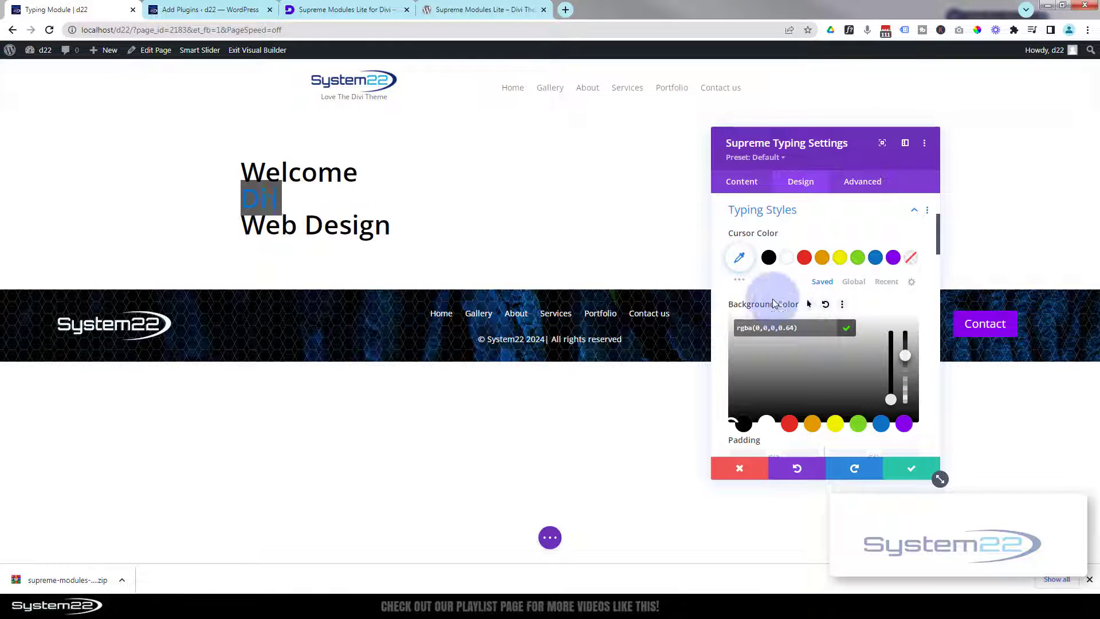
Set the typed phrases' left and right padding to 20px and line height to 2.4em.
scroll(761, 288, "down", 3)
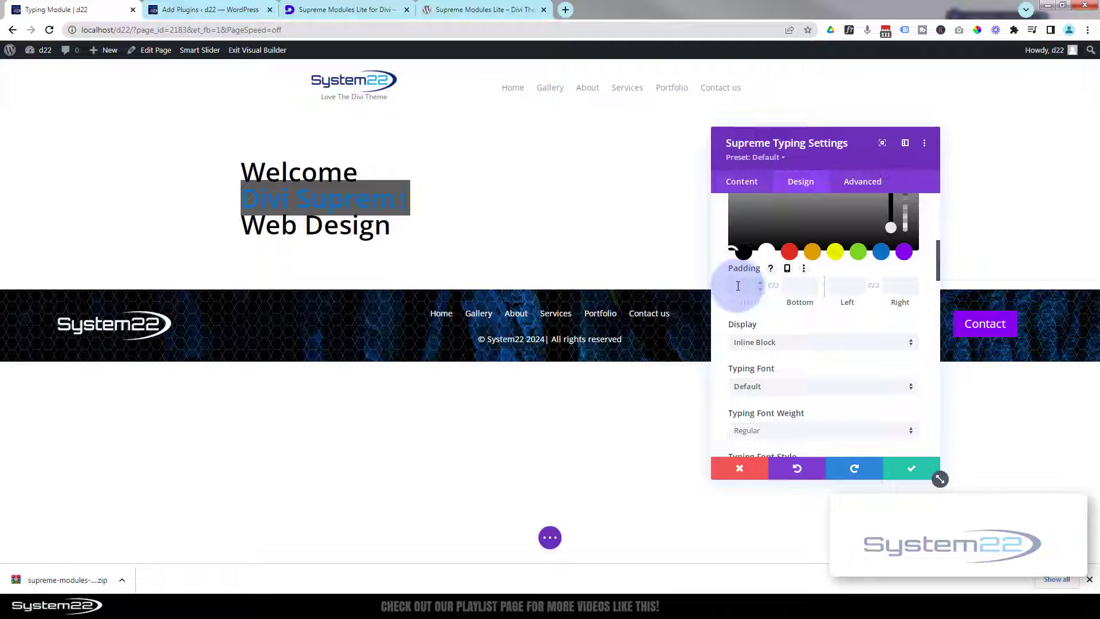
scroll(737, 286, "down", 1)
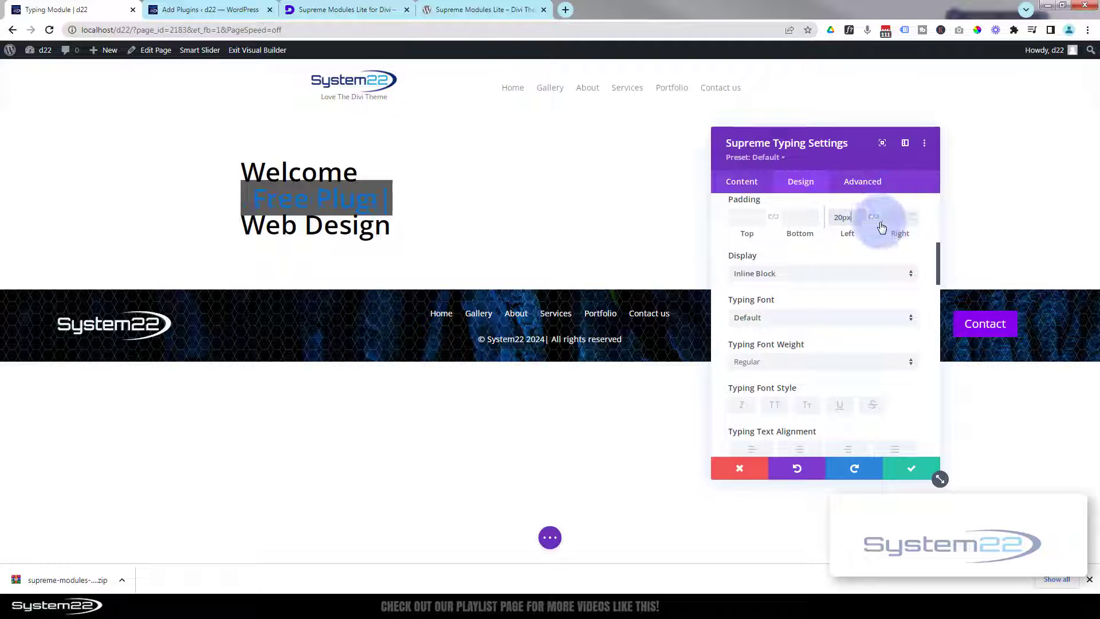
left_click(872, 219)
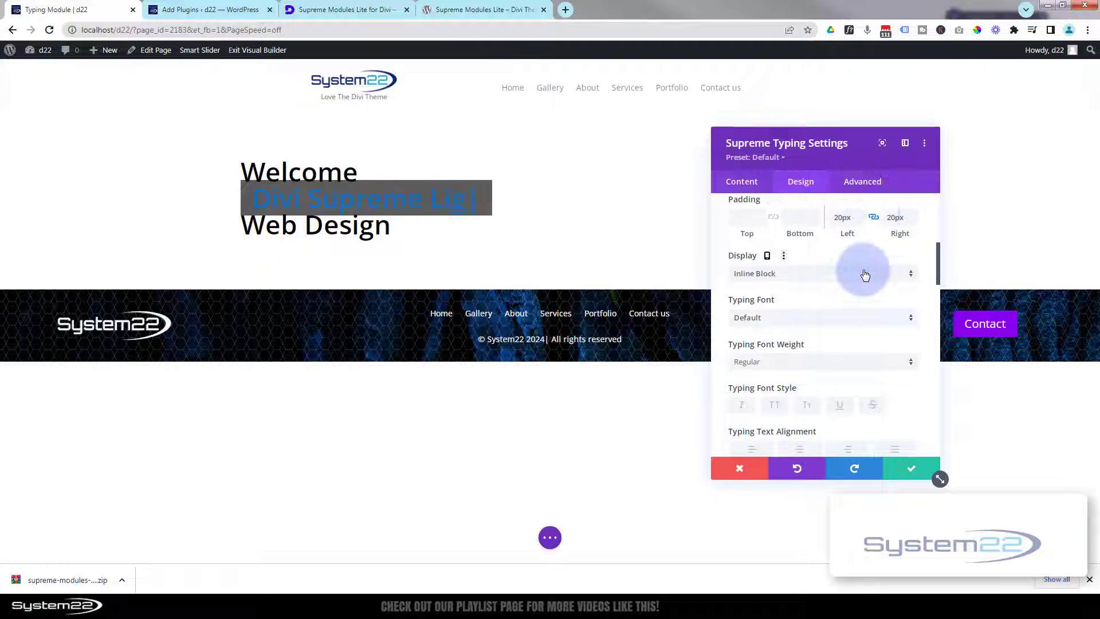
scroll(863, 271, "down", 3)
scroll(863, 270, "down", 3)
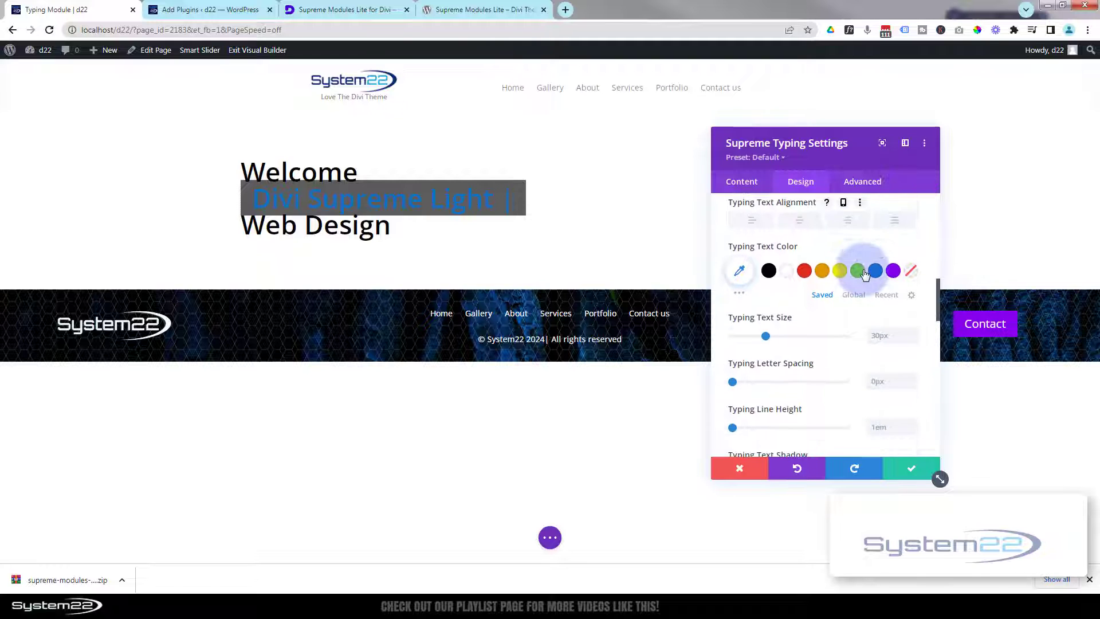
scroll(862, 269, "down", 1)
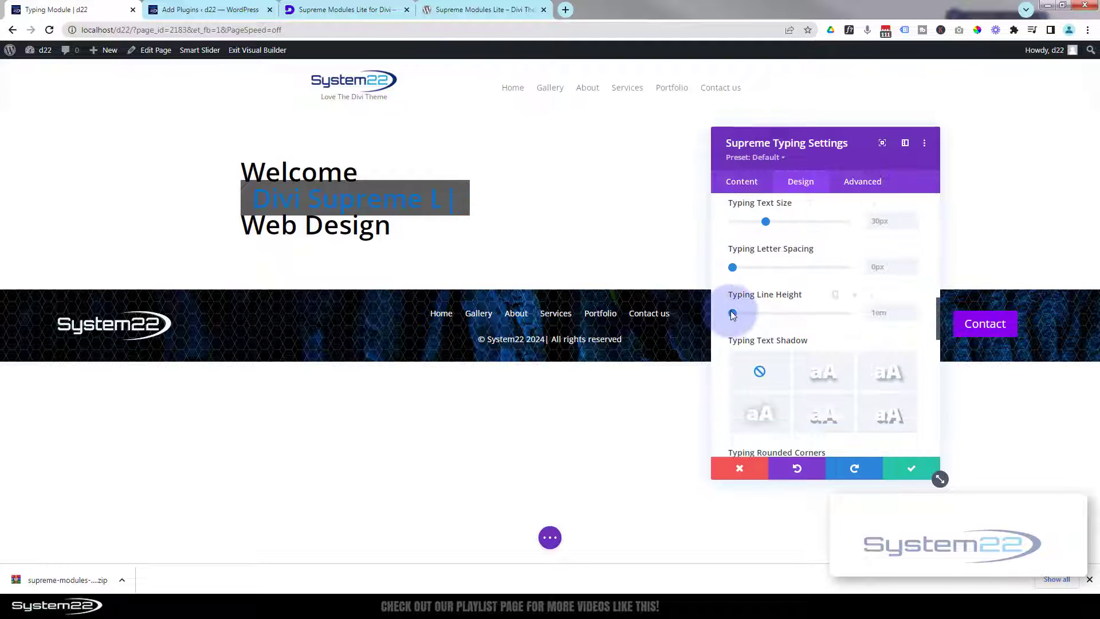
left_click_drag(732, 313, 813, 307)
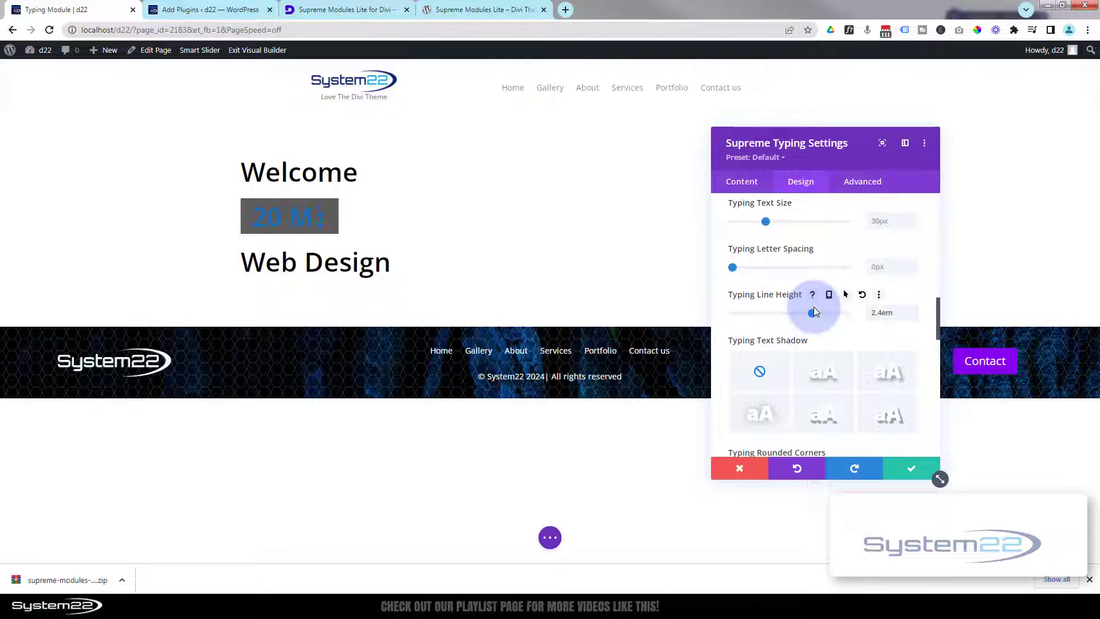
Round the typed-phrase box's corners to 10px.
scroll(813, 307, "down", 5)
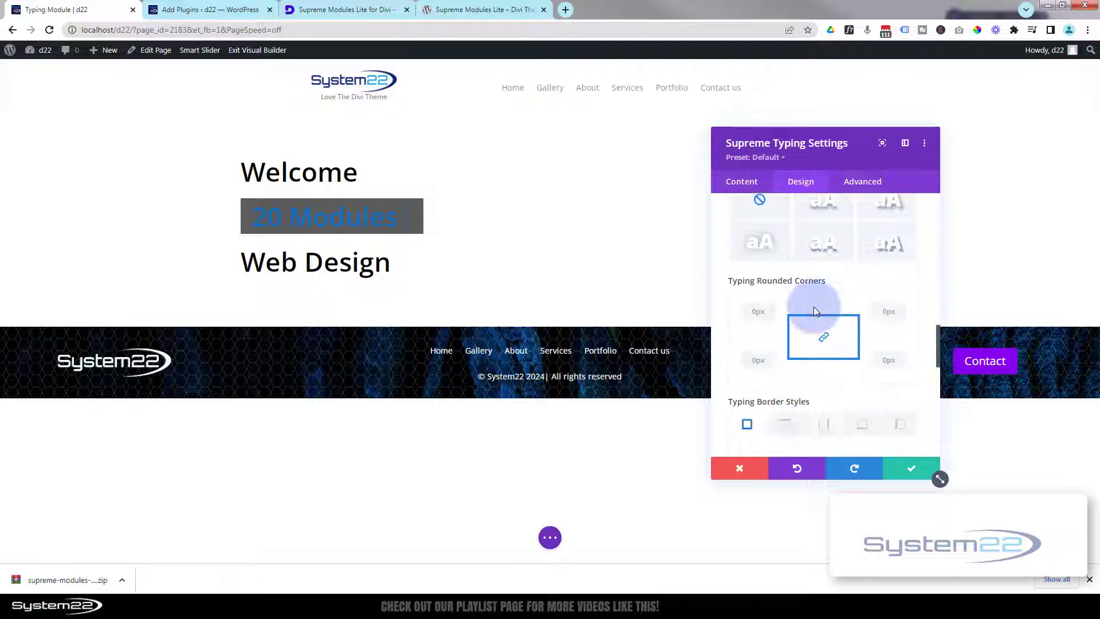
left_click(757, 254)
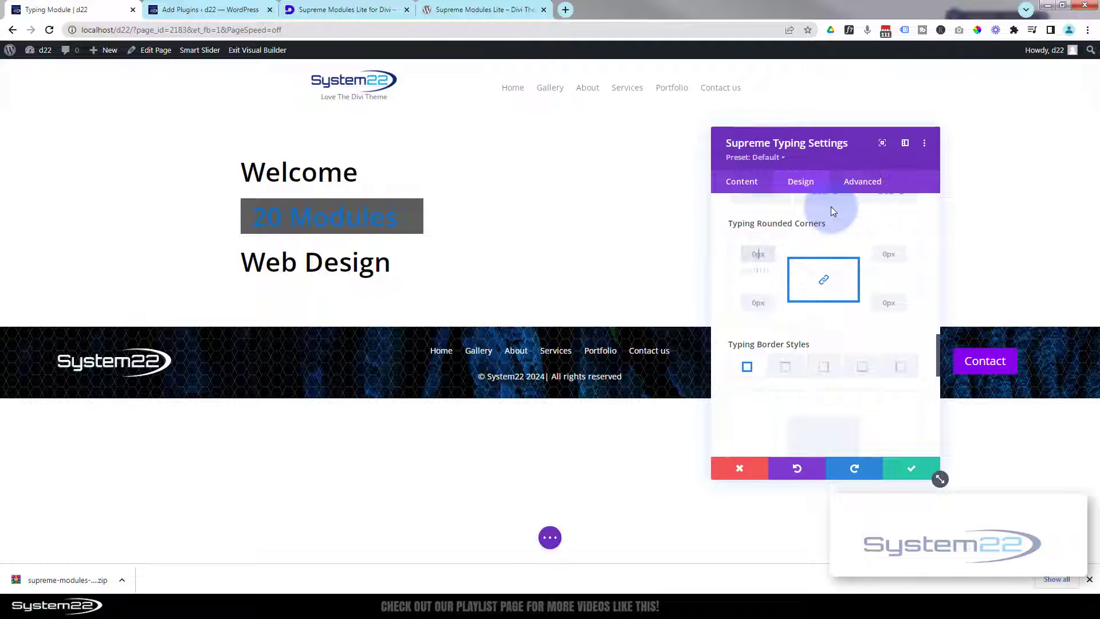
type("10")
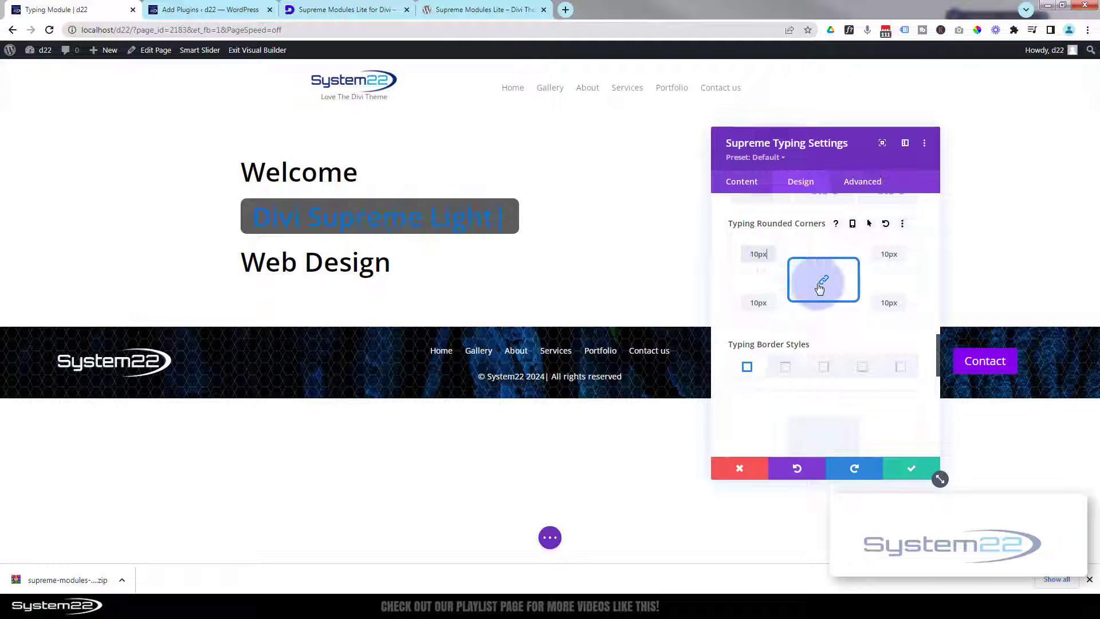
scroll(808, 291, "up", 4)
scroll(809, 291, "up", 6)
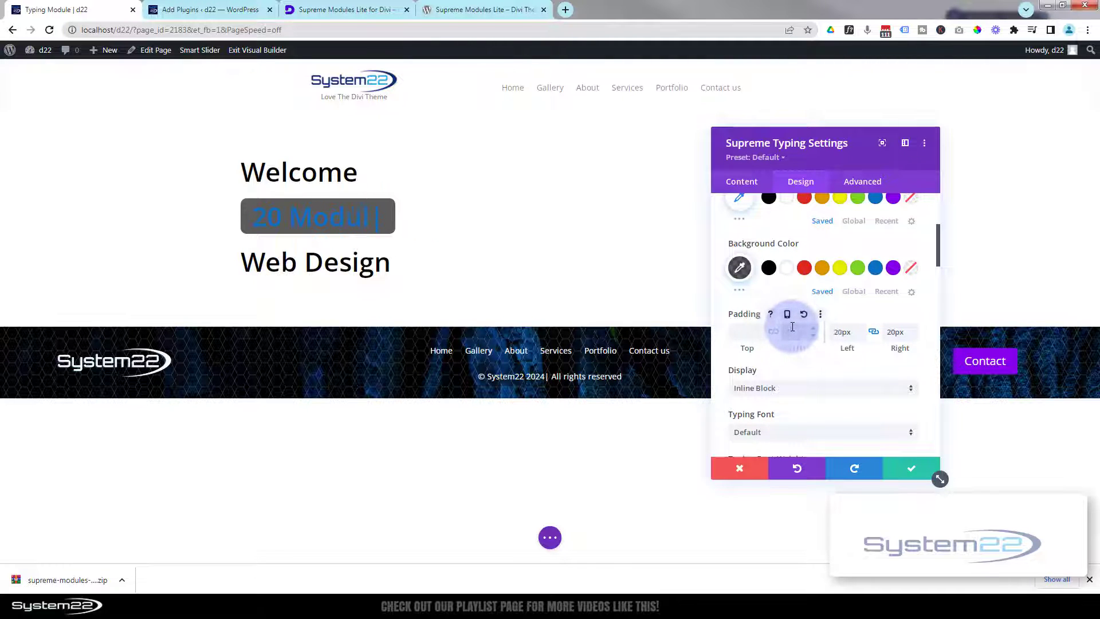
type("px")
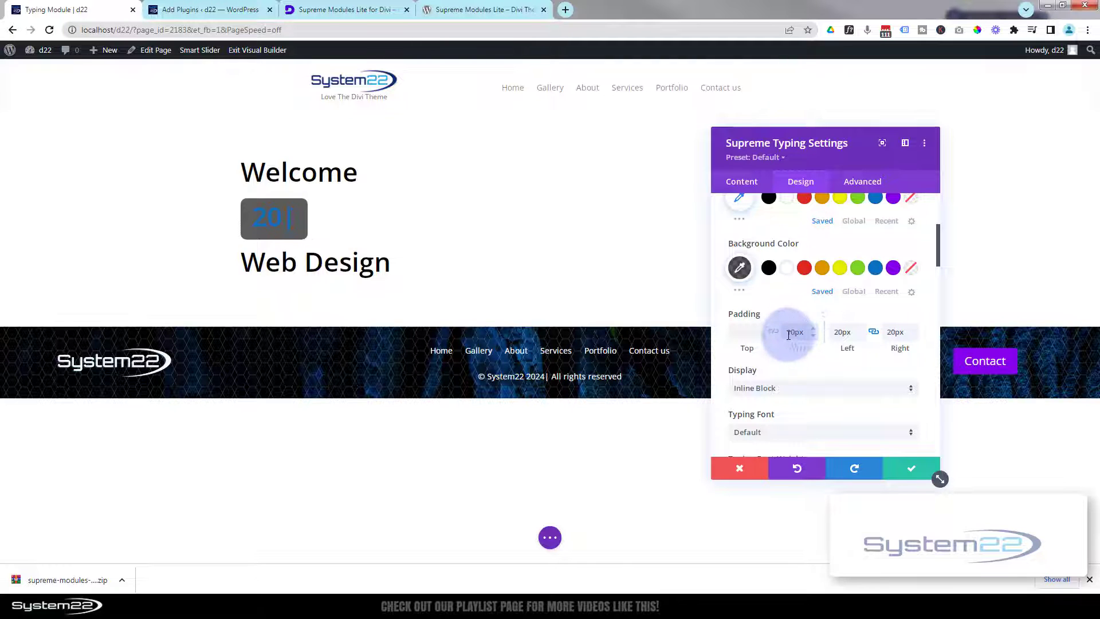
Set the typed-phrase box's vertical padding to 5px.
double_click(795, 332)
type("5px")
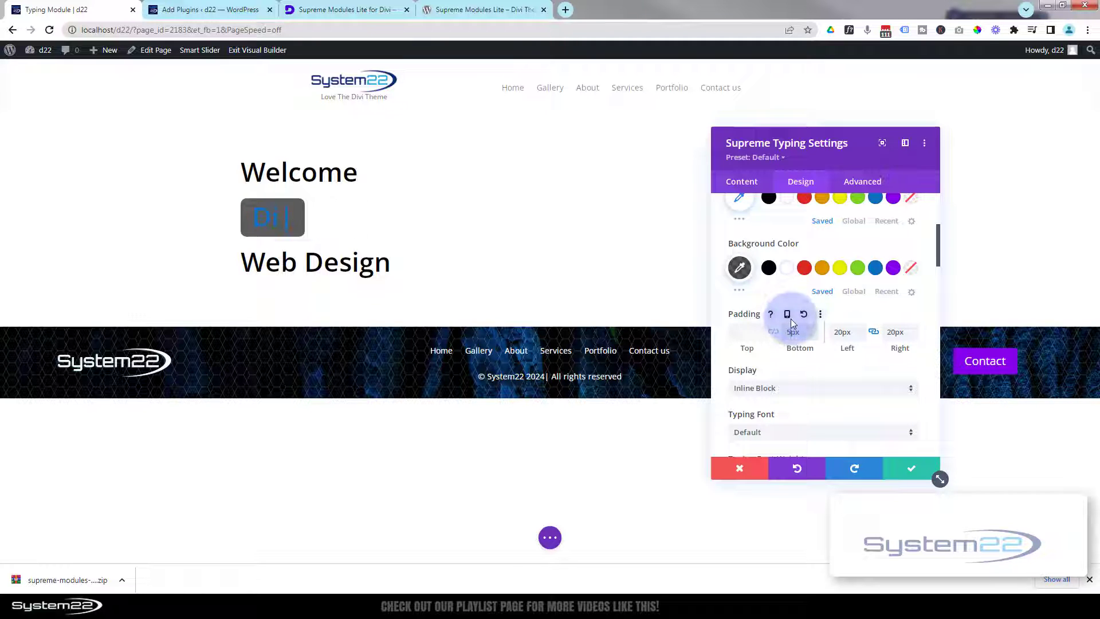
scroll(811, 384, "down", 4)
scroll(811, 384, "down", 10)
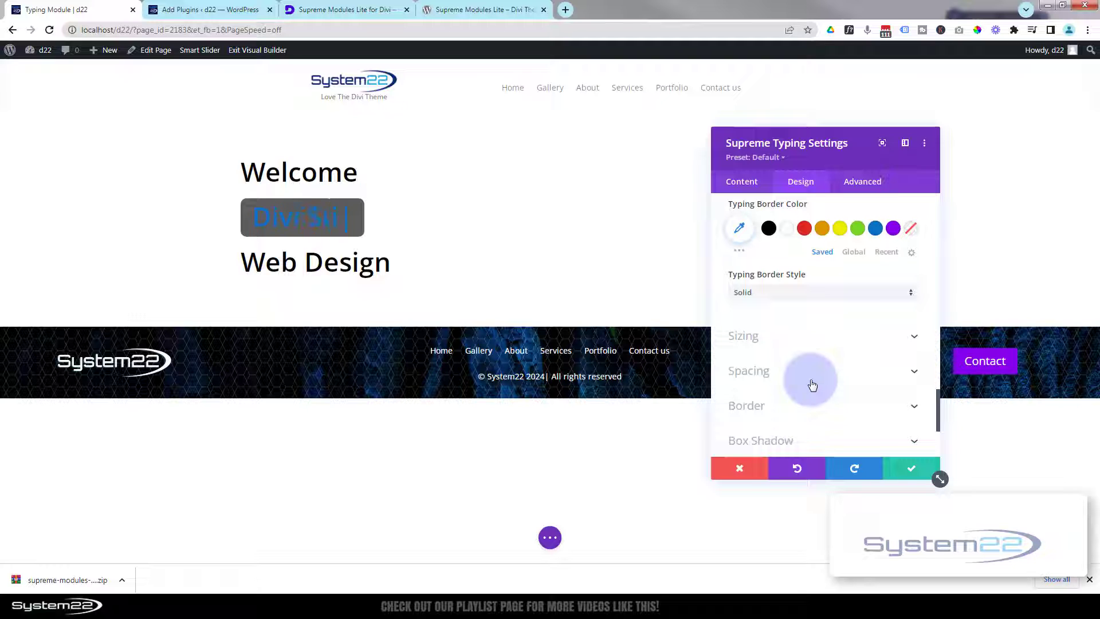
Give the typed-phrase box a blue 3px bottom border.
scroll(812, 384, "up", 2)
scroll(812, 384, "up", 5)
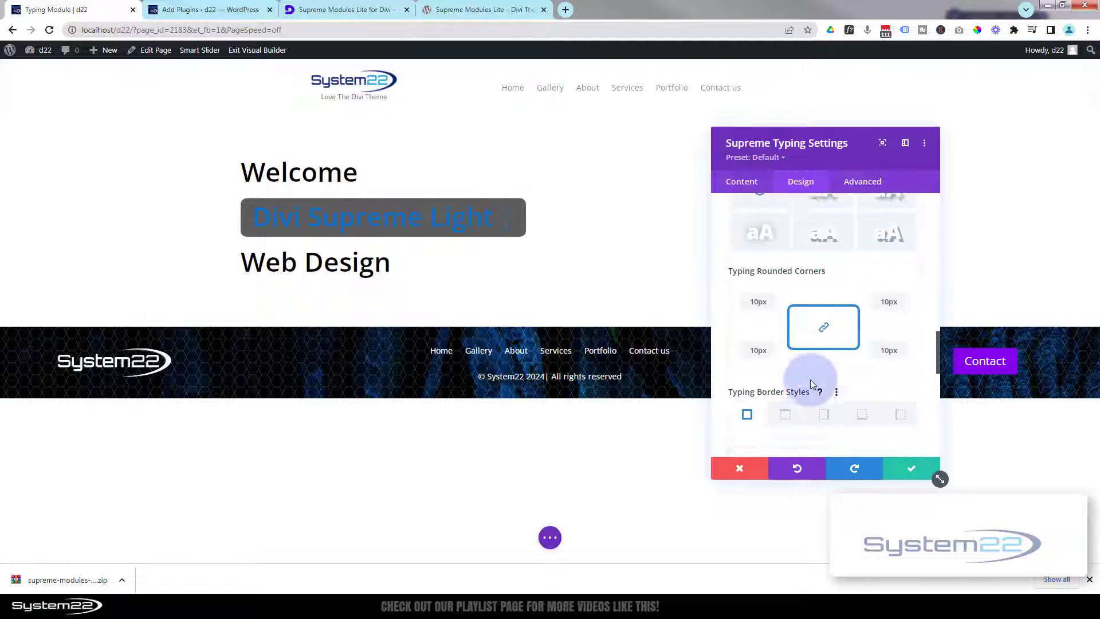
left_click(756, 359)
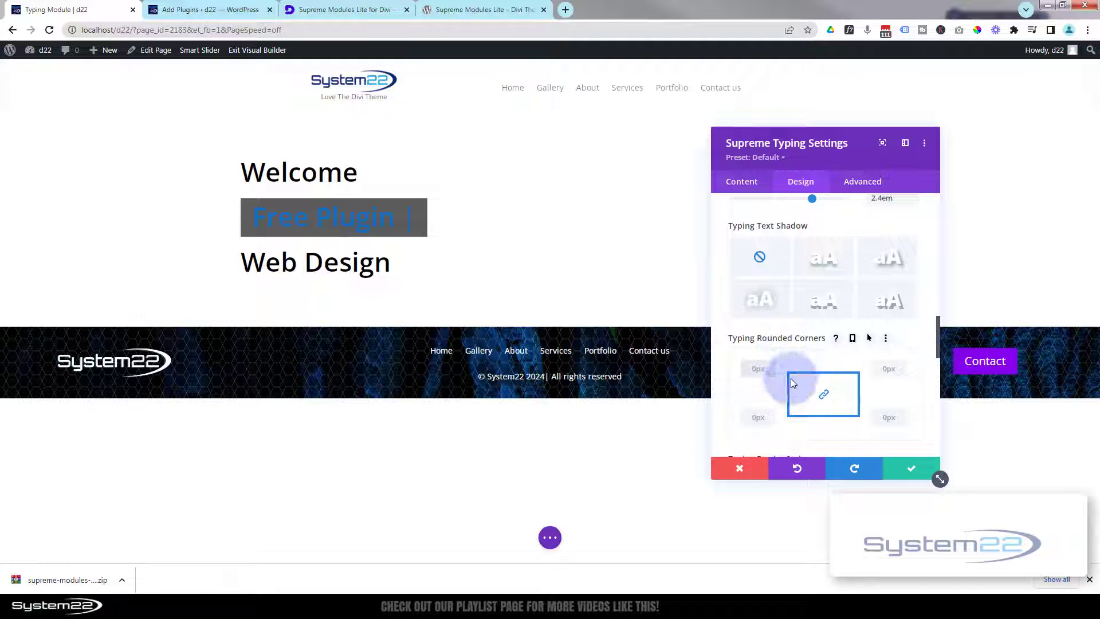
scroll(791, 378, "down", 3)
scroll(790, 378, "down", 2)
scroll(790, 370, "up", 1)
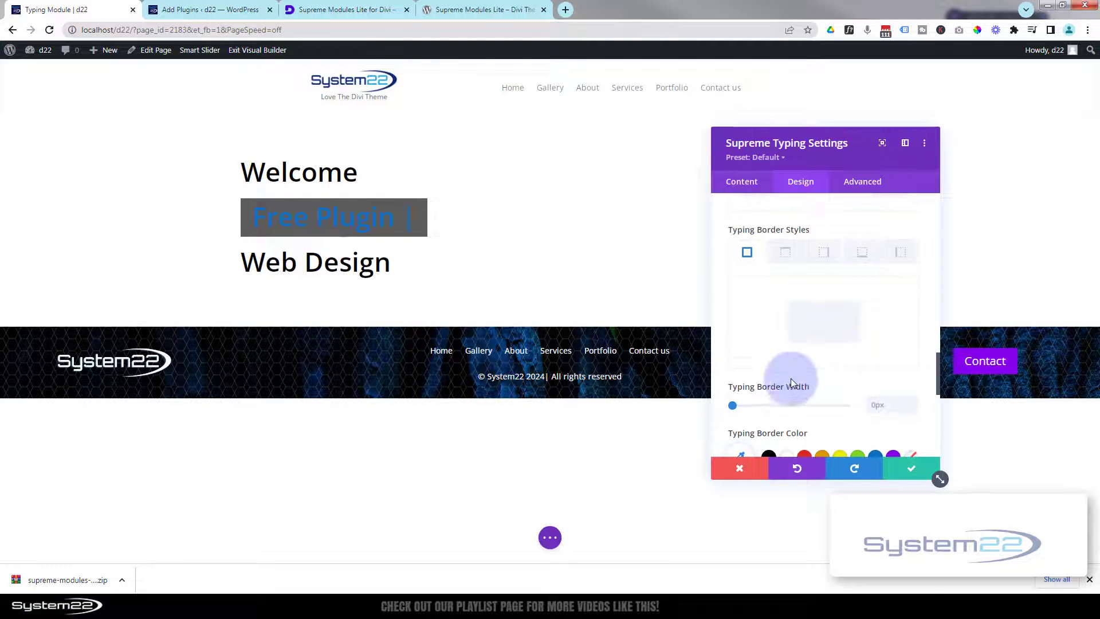
left_click(865, 259)
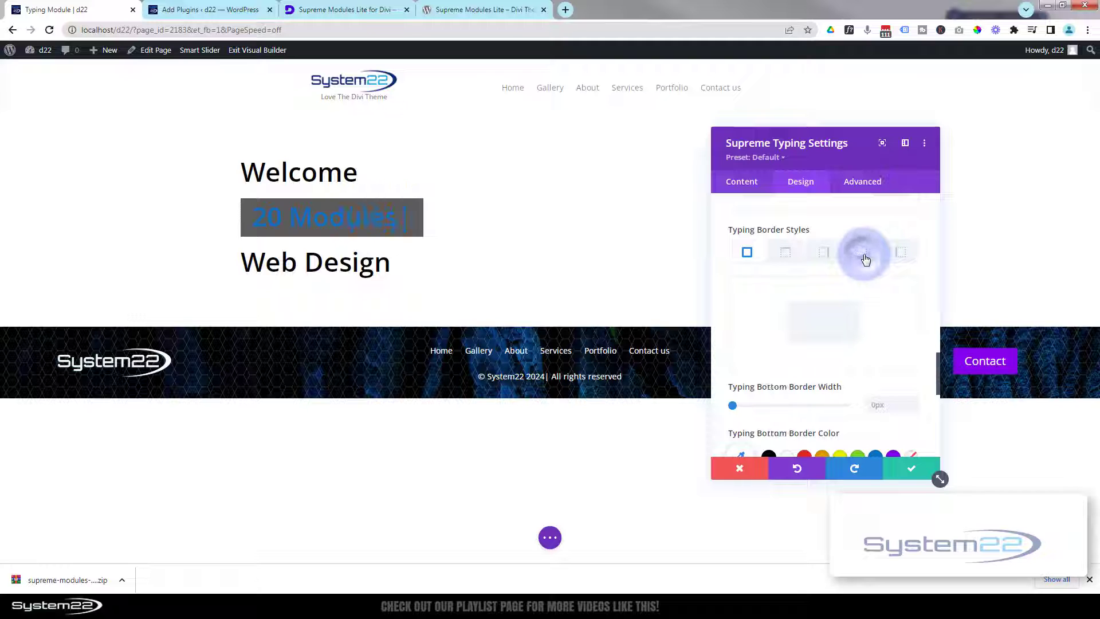
left_click(913, 400)
key("Up")
key("Up")
key("Up")
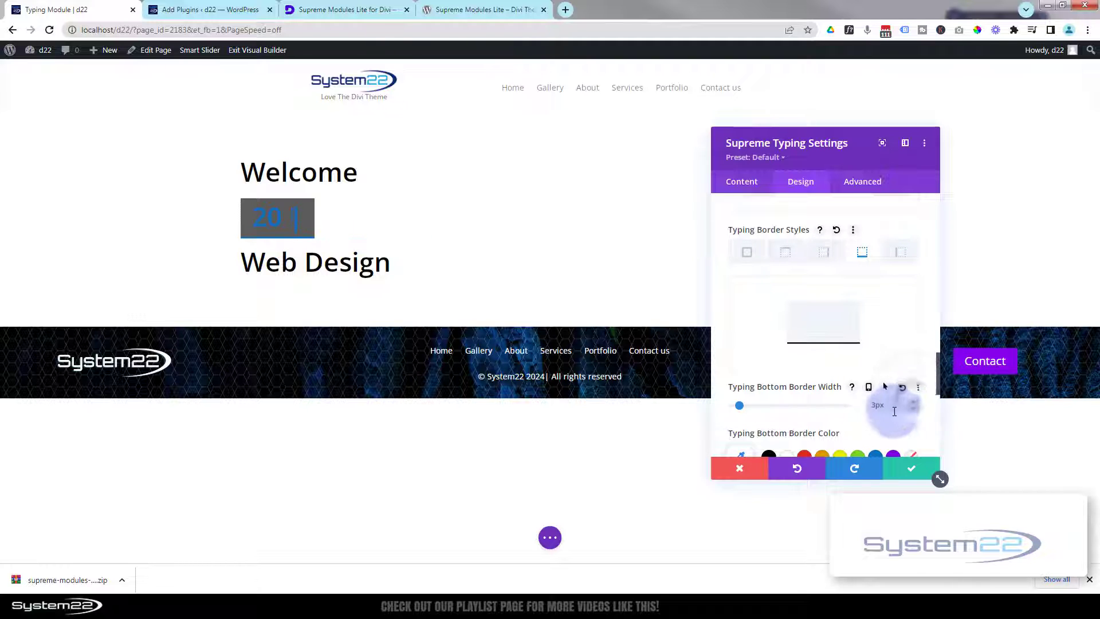
scroll(913, 401, "down", 1)
left_click(875, 401)
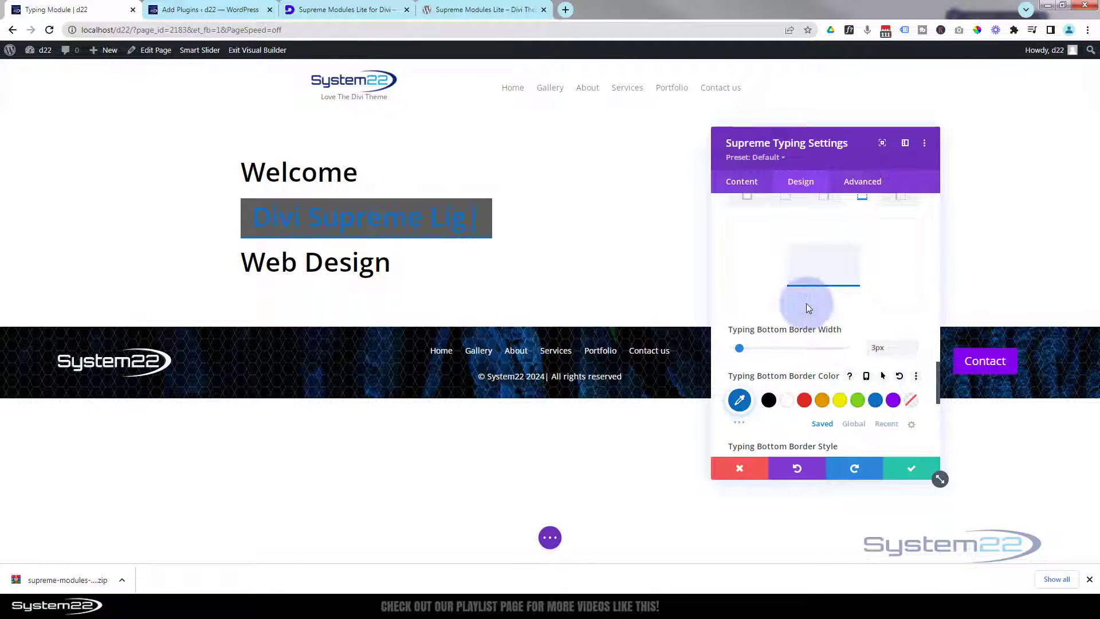
Thicken the typed-phrase box's top border to 3px.
scroll(807, 306, "up", 3)
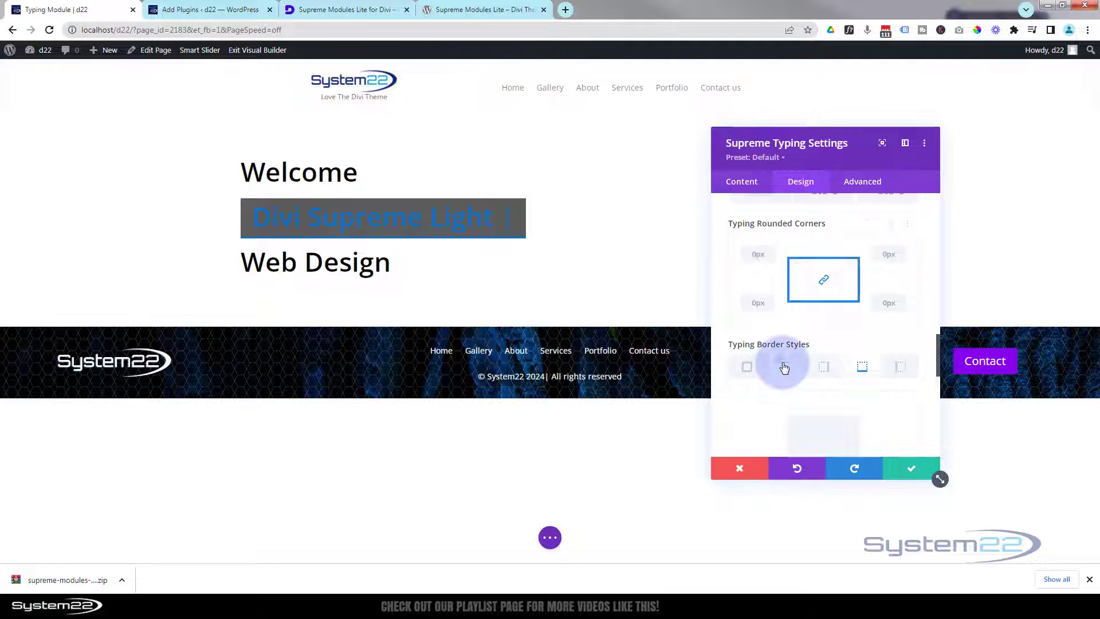
scroll(794, 387, "down", 2)
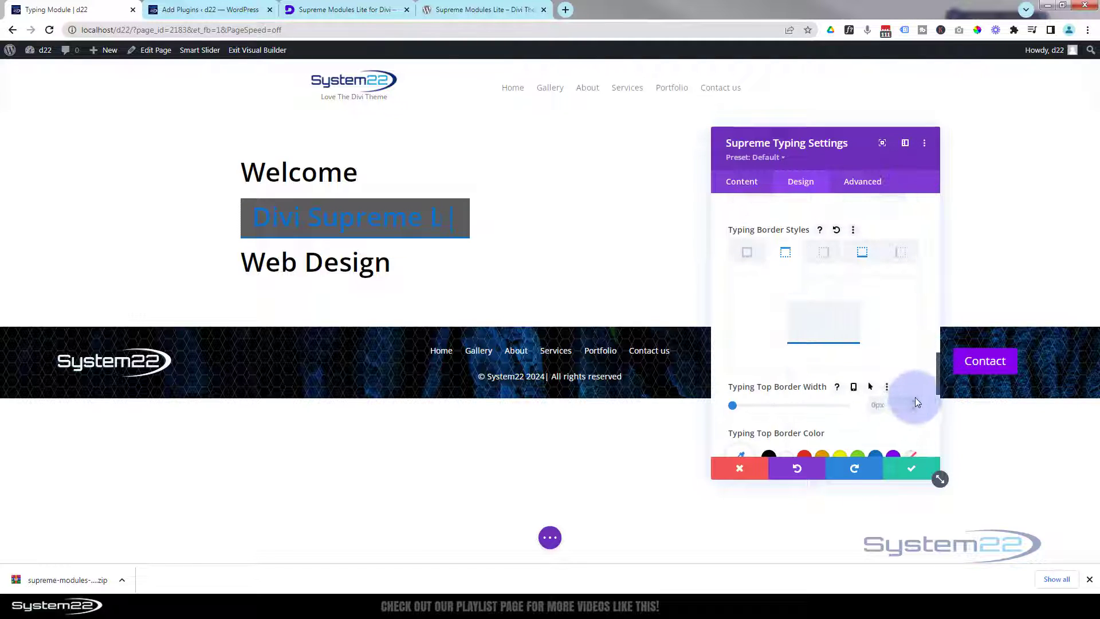
key("Up")
key("Up")
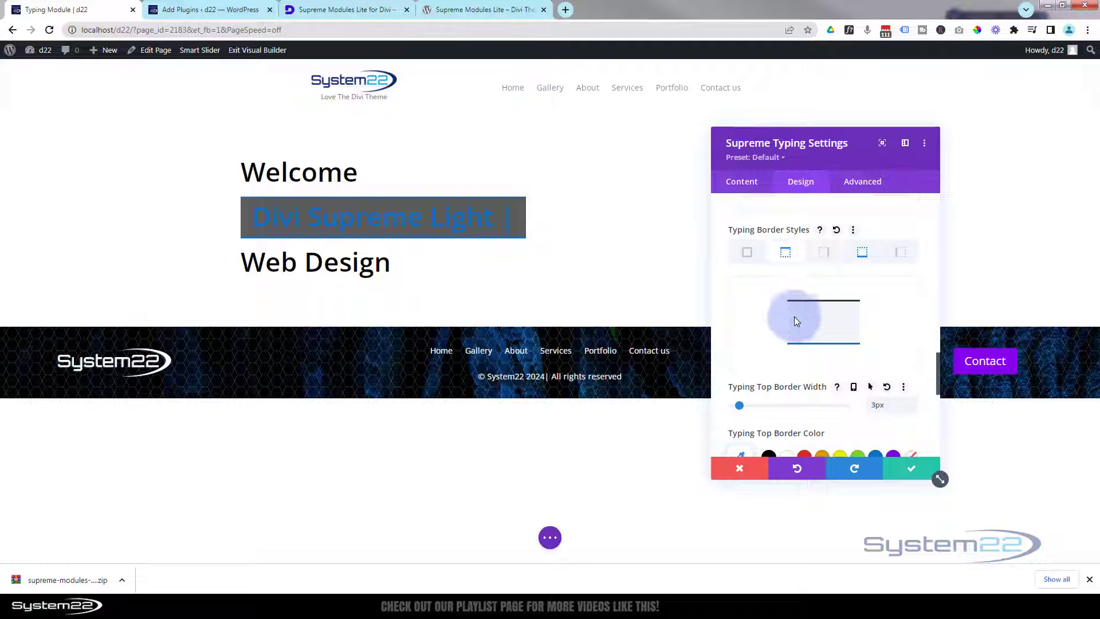
Set Main Text Alignment to center so 'Welcome', the phrase and 'Web Design' are centered.
scroll(793, 319, "up", 6)
scroll(799, 325, "up", 8)
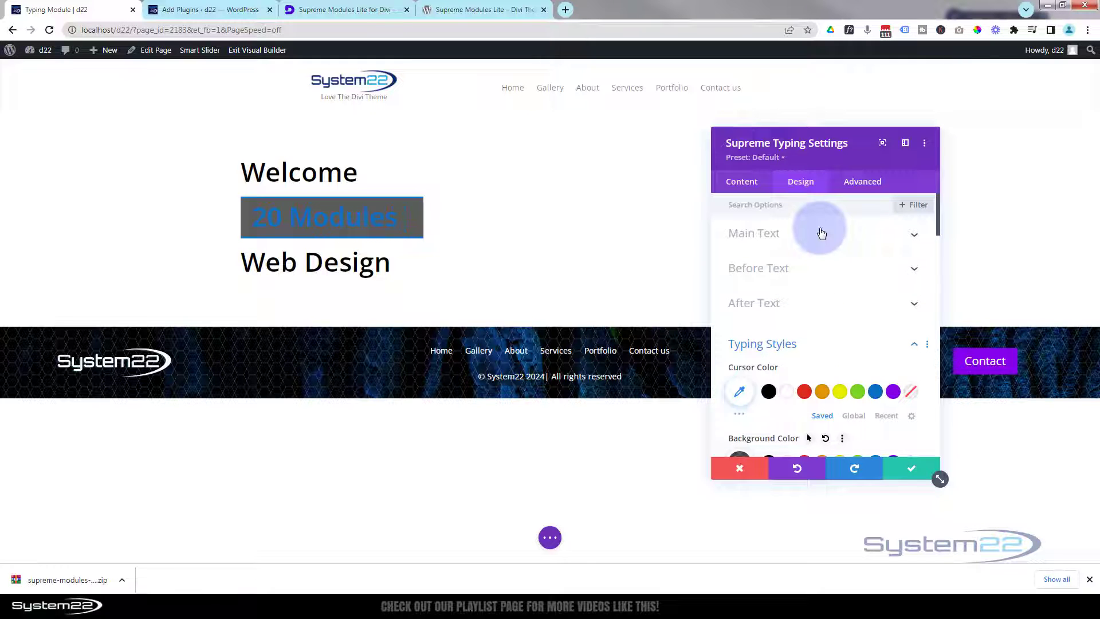
left_click(821, 233)
scroll(821, 235, "down", 5)
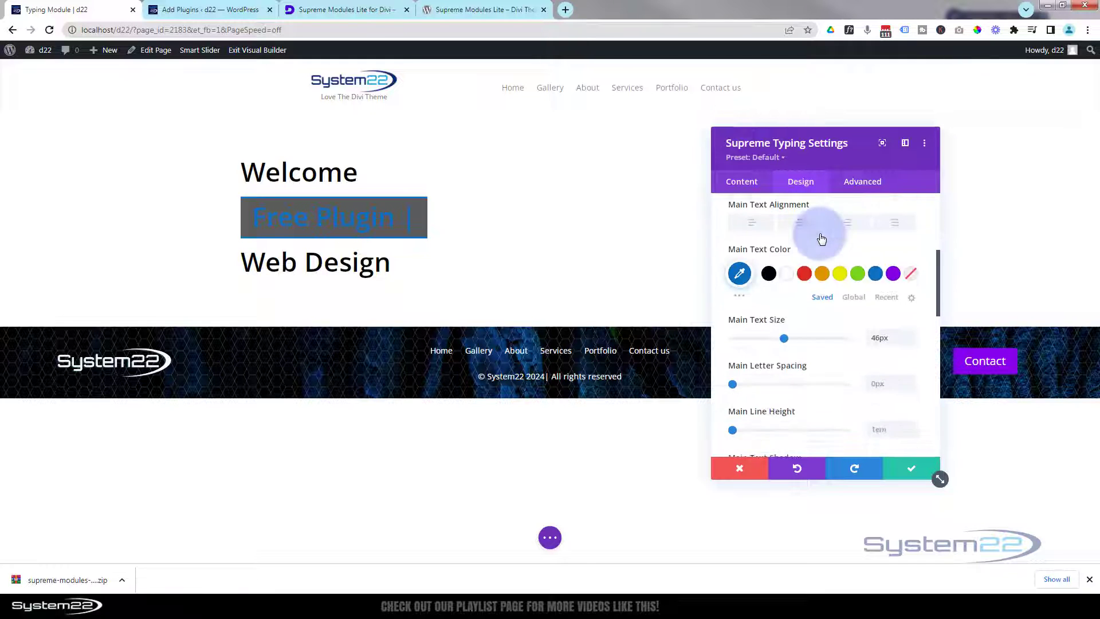
left_click(799, 222)
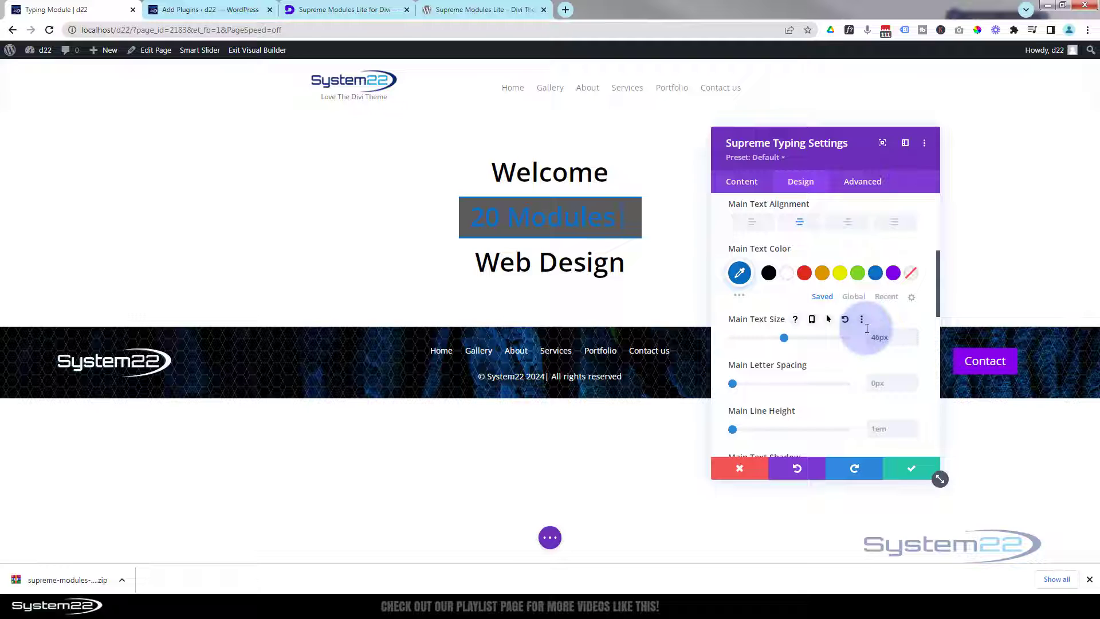
Save the typing module and set the section's background image to the neon corridor picture.
left_click(915, 477)
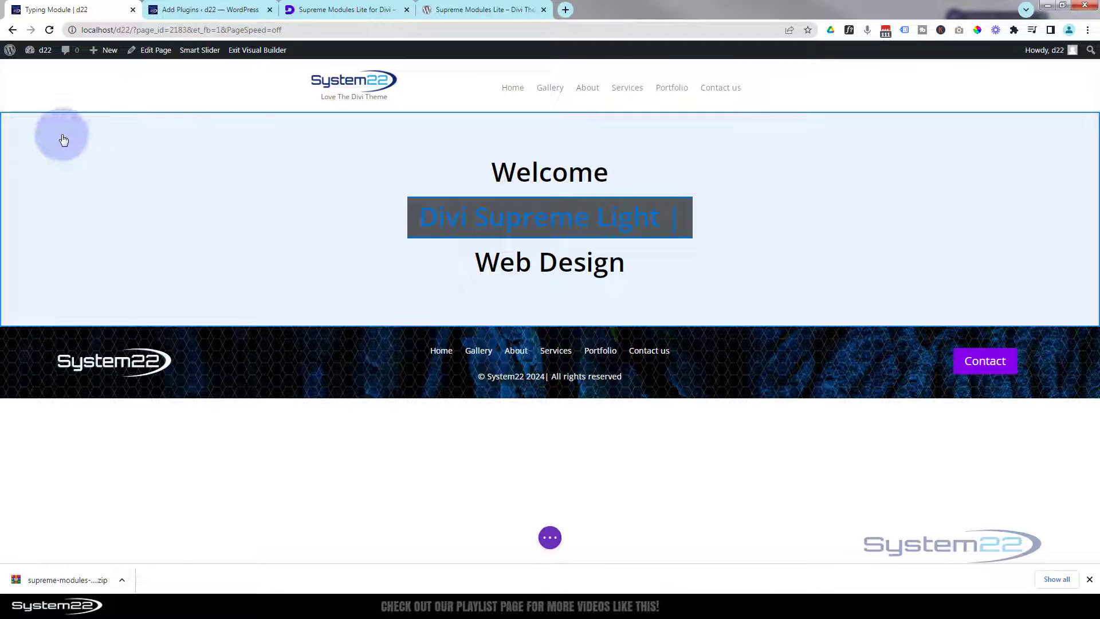
mouse_move(55, 143)
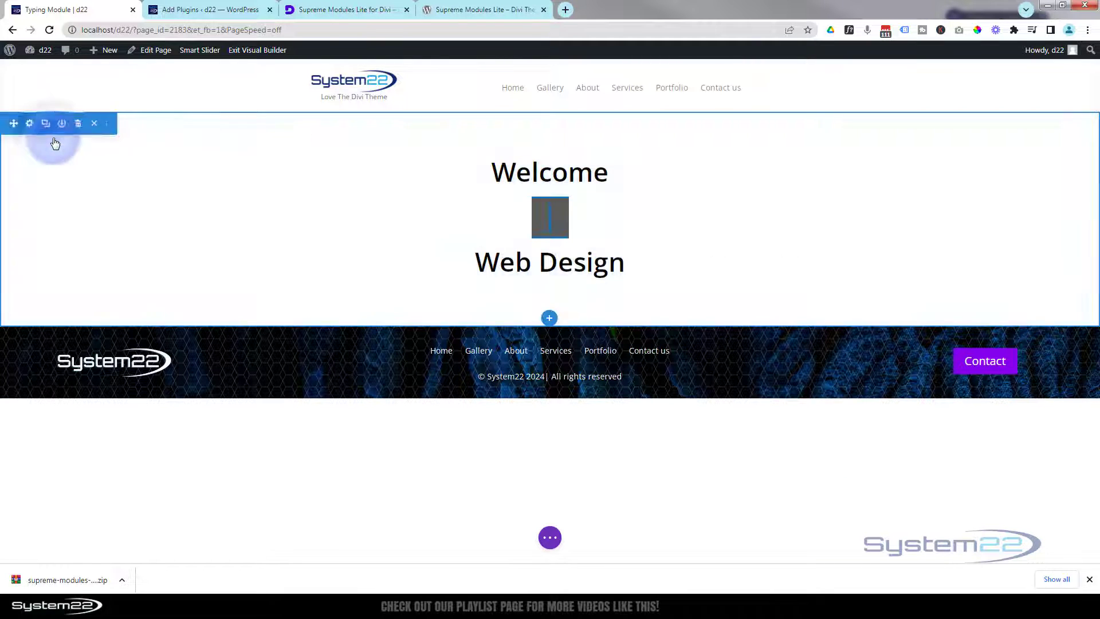
left_click(29, 124)
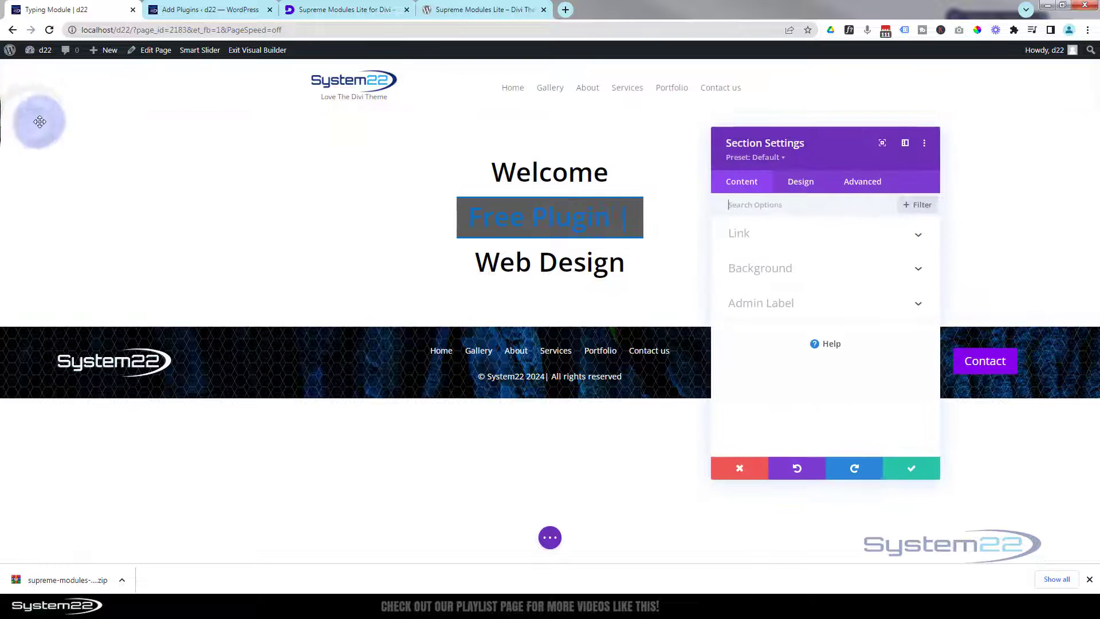
left_click(824, 268)
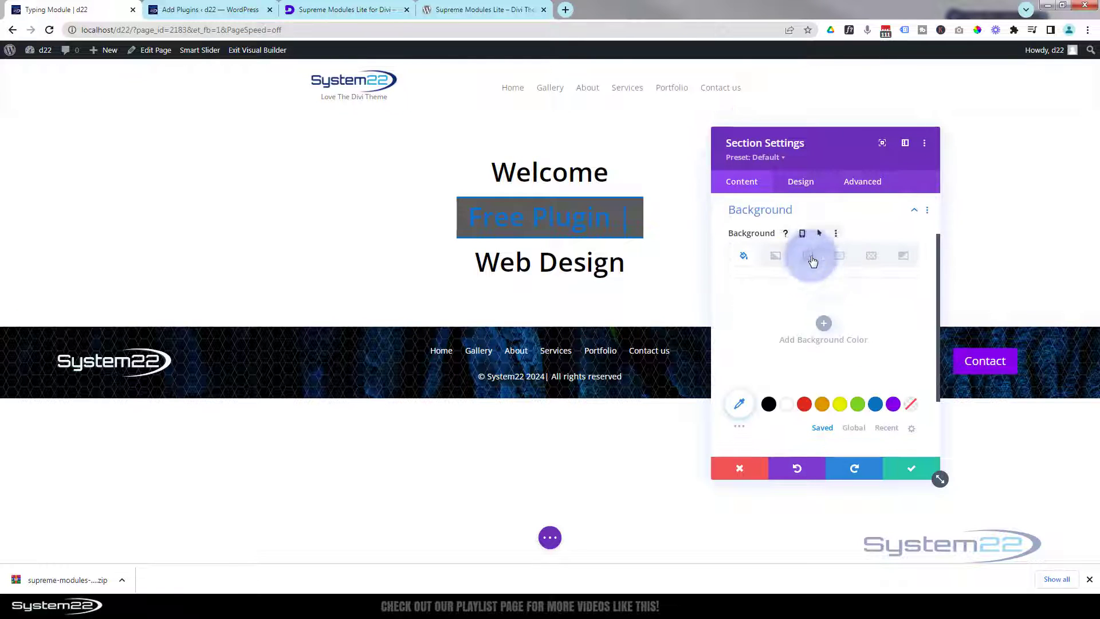
left_click(813, 261)
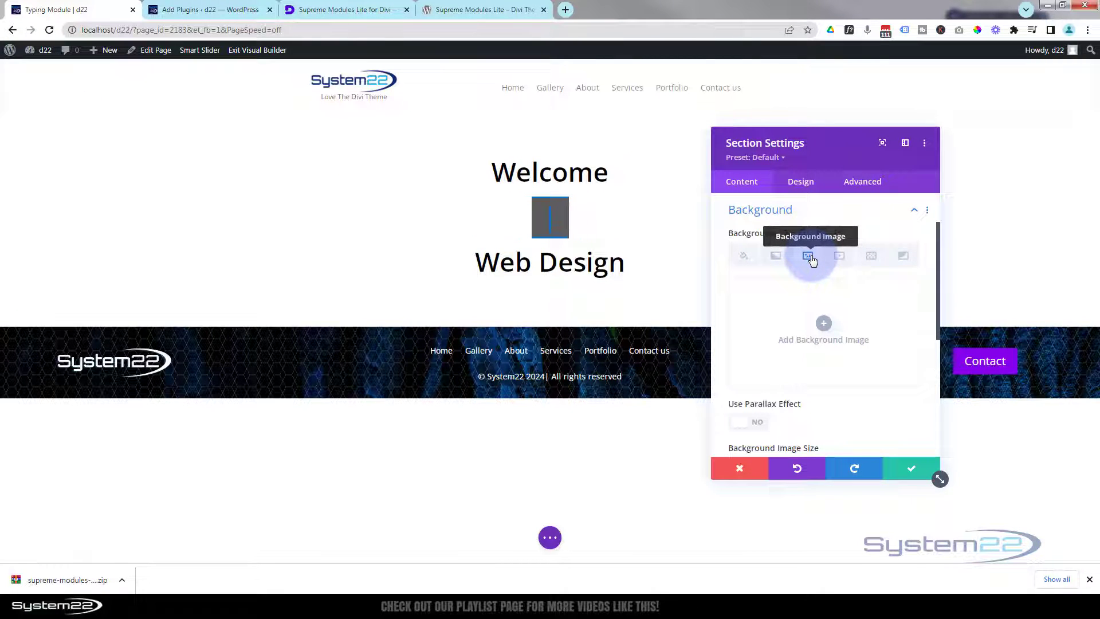
left_click(815, 335)
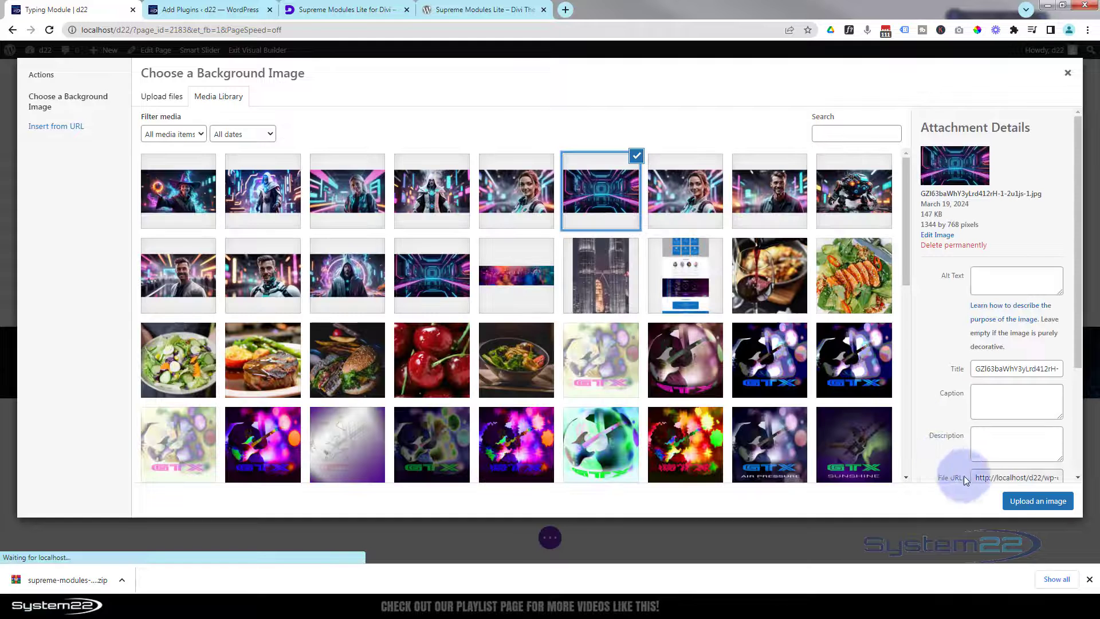
left_click(1032, 502)
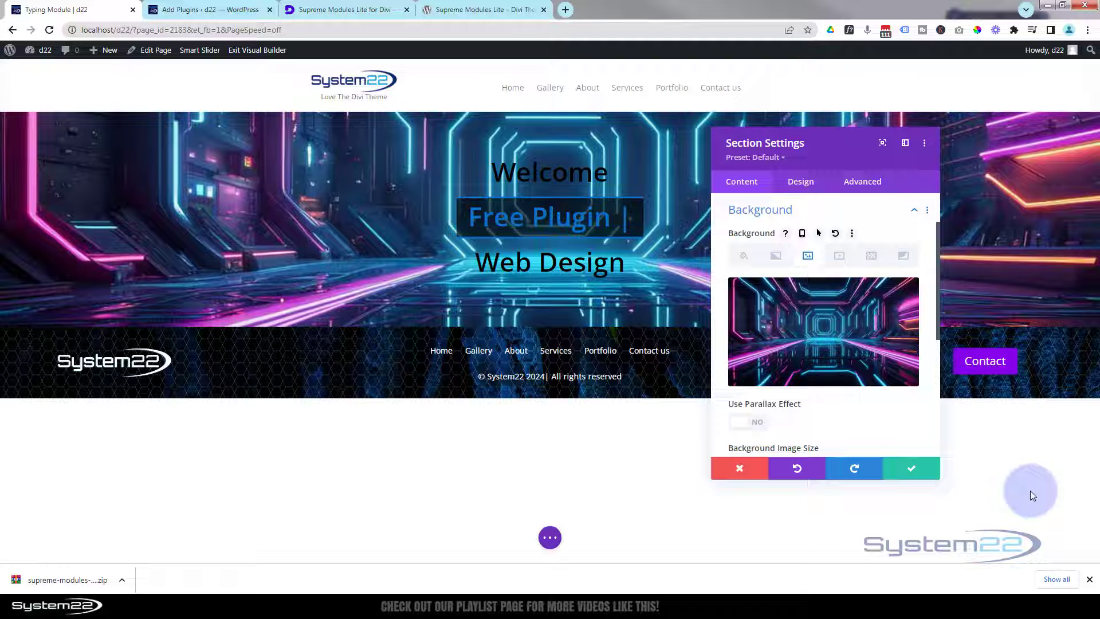
Review the section's sizing options and save the section settings.
left_click(801, 182)
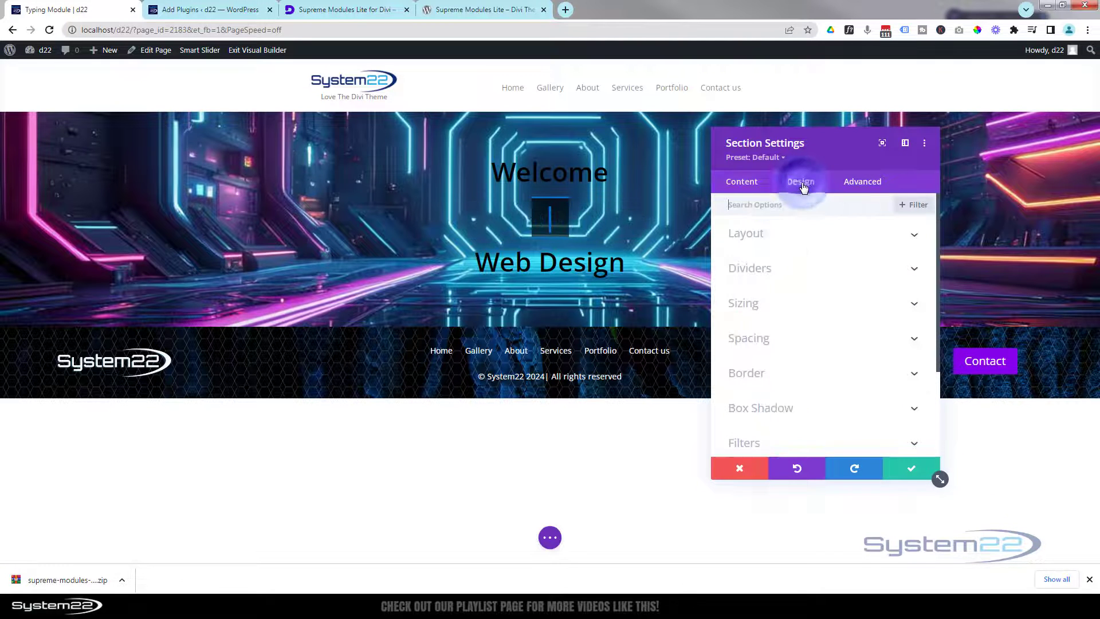
left_click(843, 303)
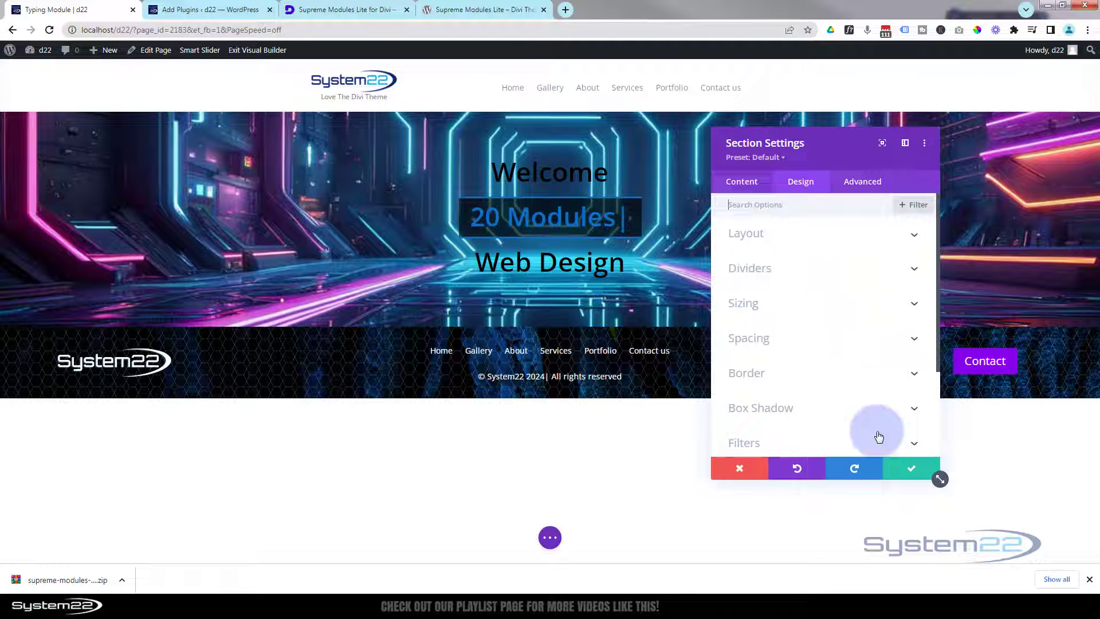
left_click(909, 468)
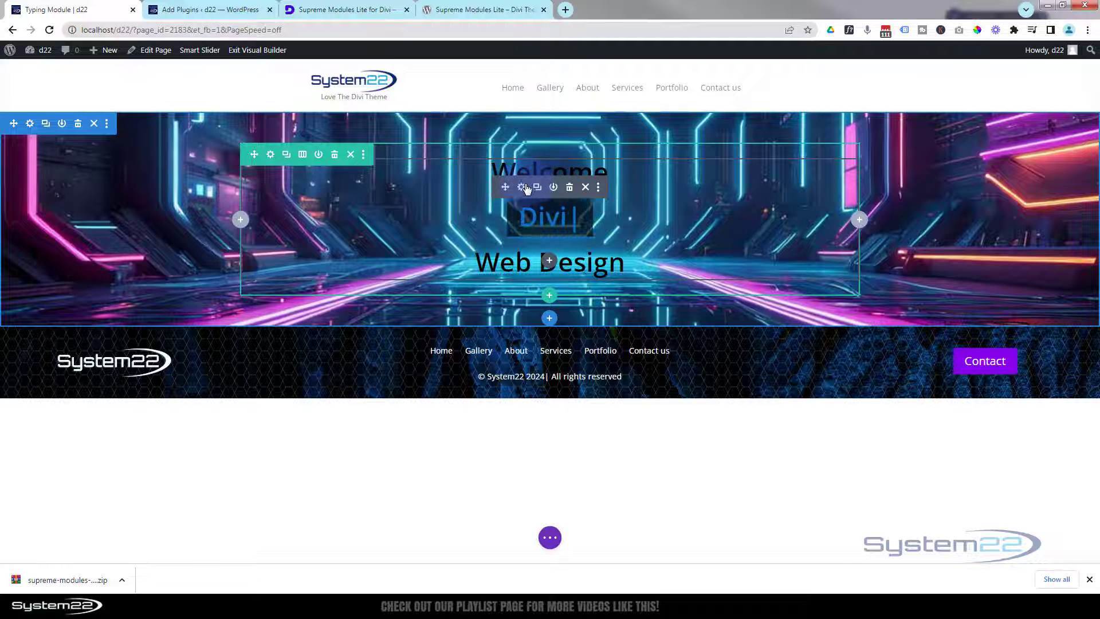
Make the typing module's Before Text 'Welcome' white (#ffffff).
left_click(522, 188)
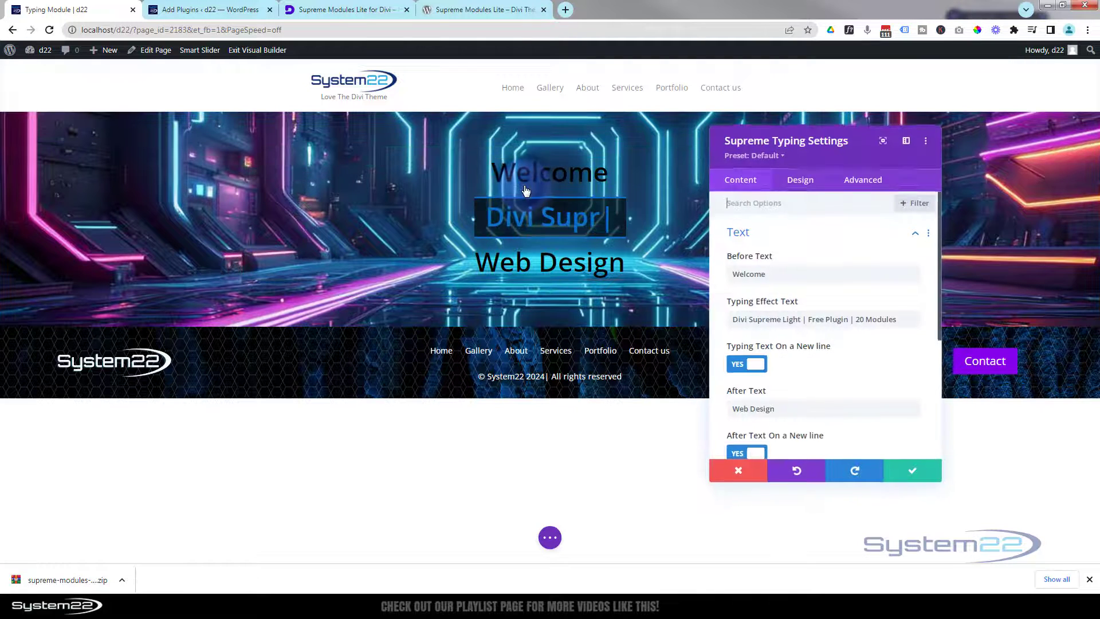
left_click(800, 184)
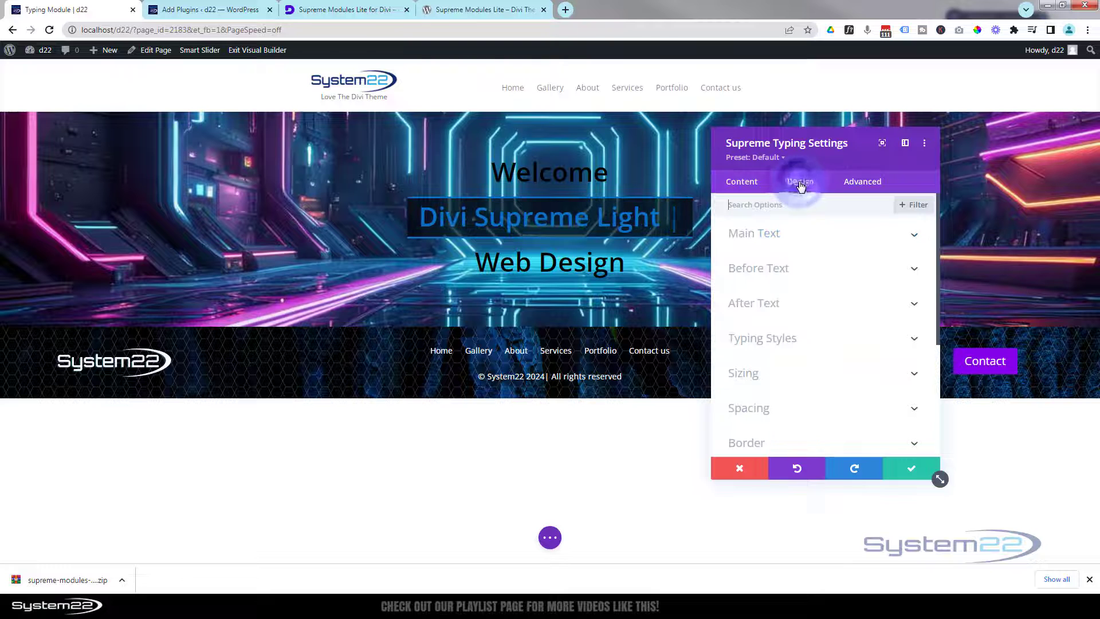
left_click(832, 271)
scroll(805, 281, "down", 3)
scroll(806, 285, "down", 2)
left_click(787, 319)
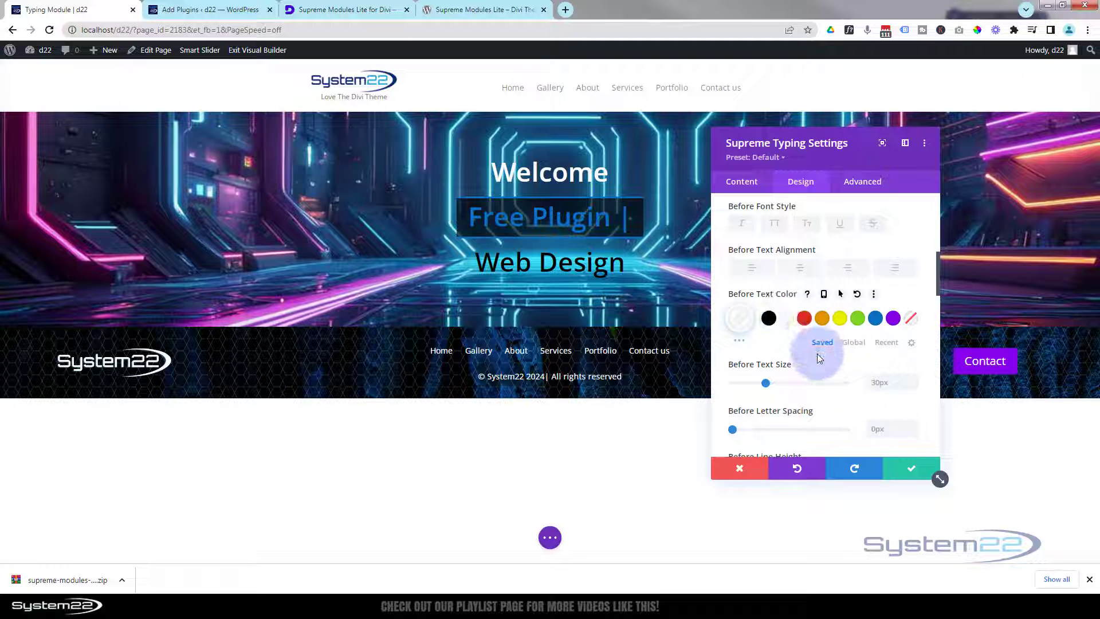
Make the After Text 'Web Design' white (#ffffff).
scroll(824, 372, "down", 3)
scroll(823, 375, "down", 10)
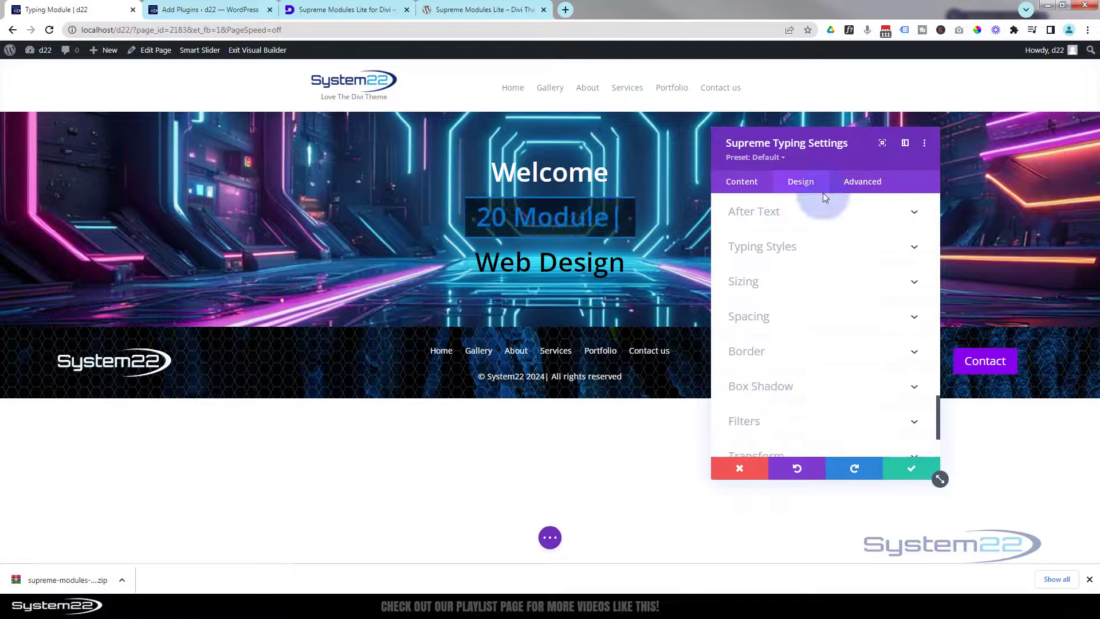
left_click(823, 219)
scroll(824, 304, "down", 5)
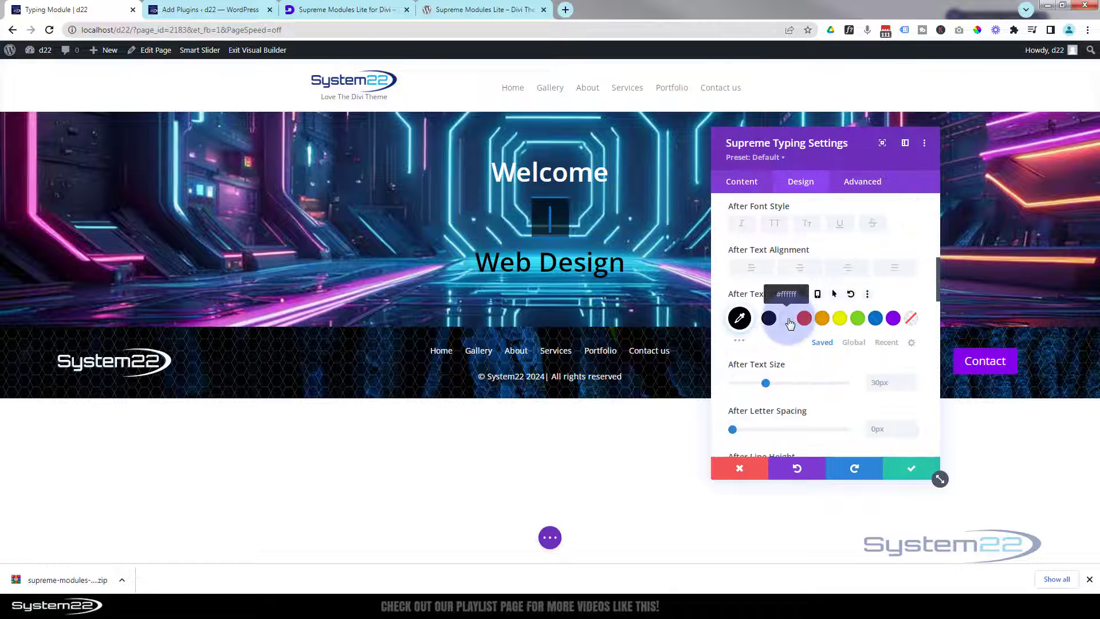
left_click(787, 319)
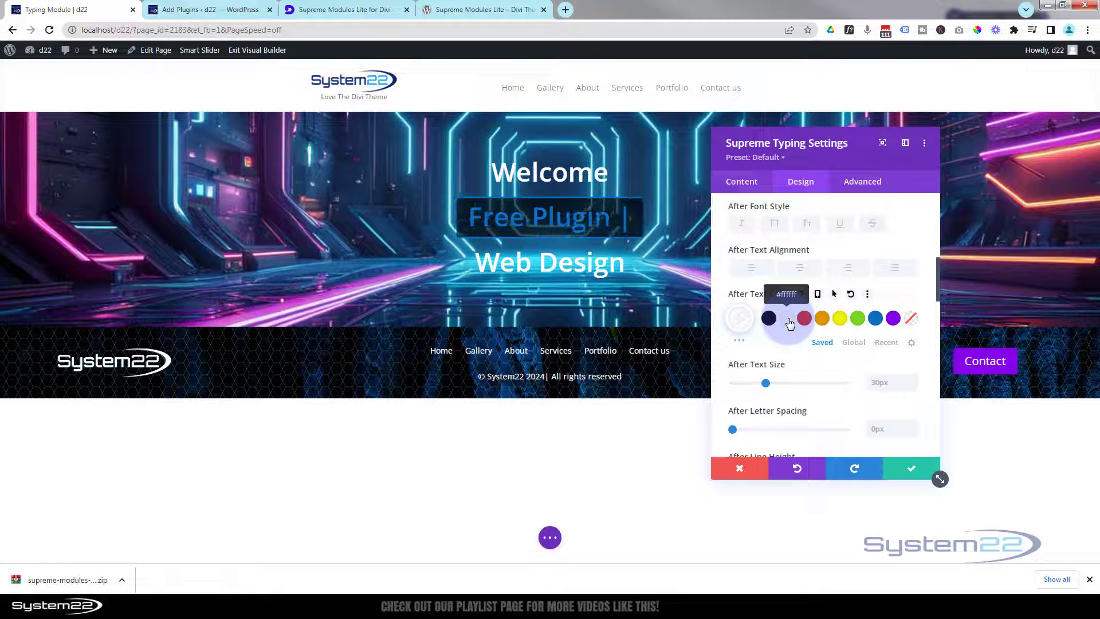
Save and close the Supreme Typing Settings panel with the green checkmark.
left_click(911, 472)
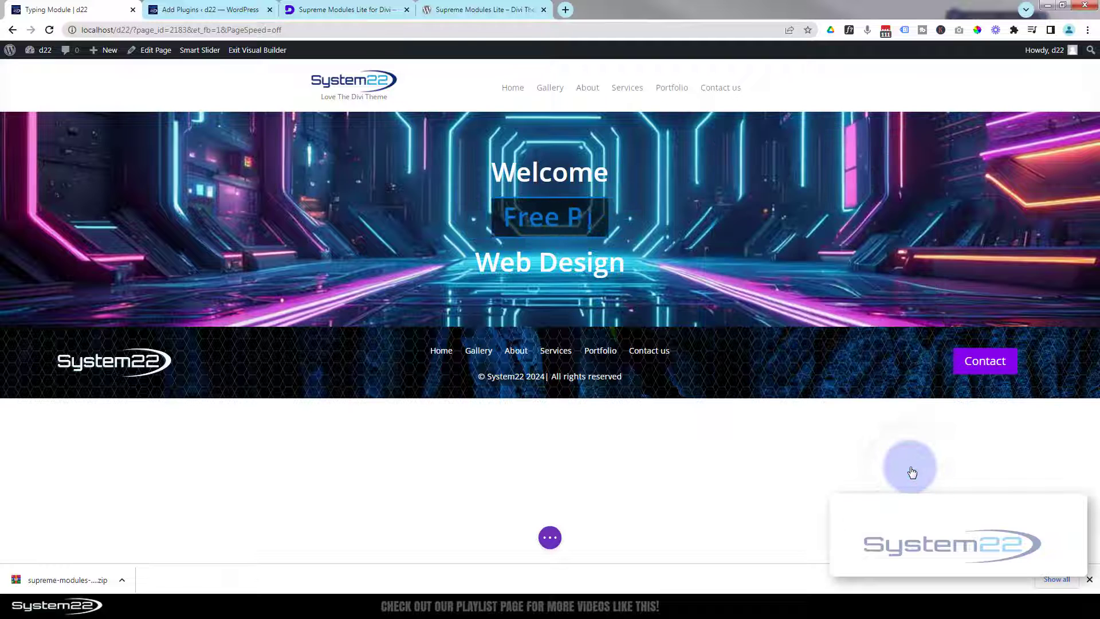